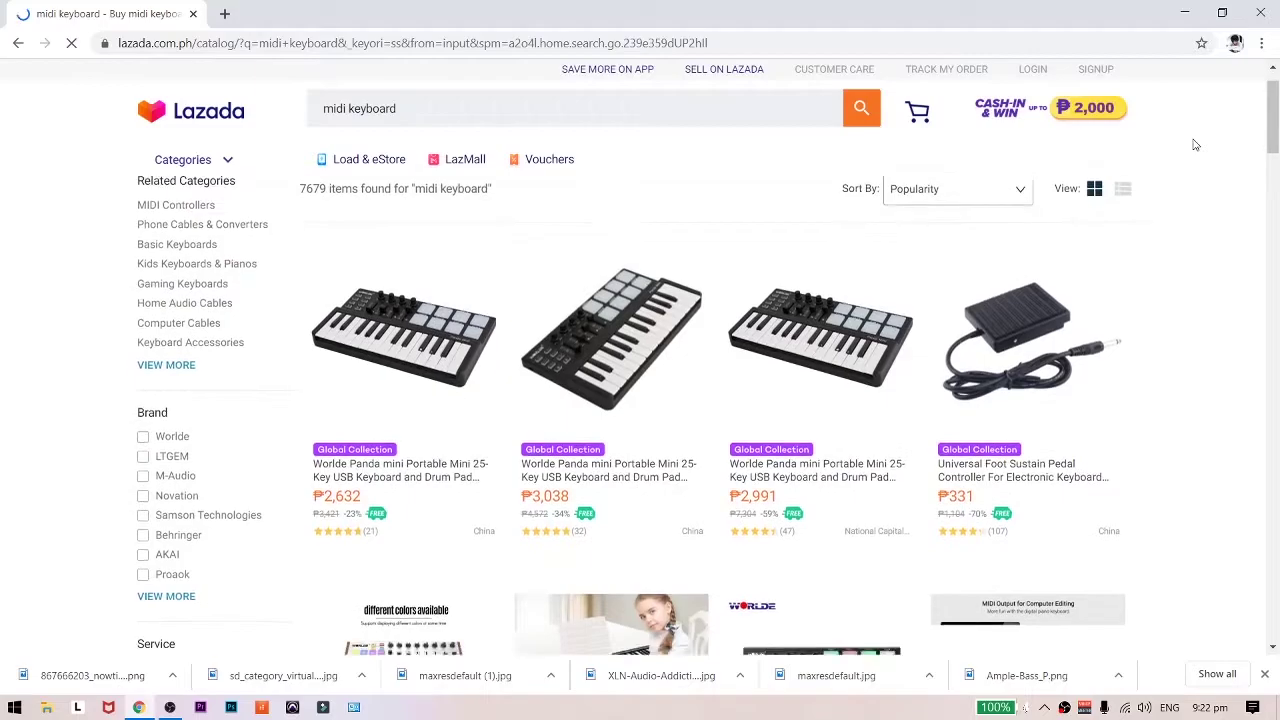
Browse the Lazada search results for MIDI keyboards
scroll(1194, 145, "down", 2)
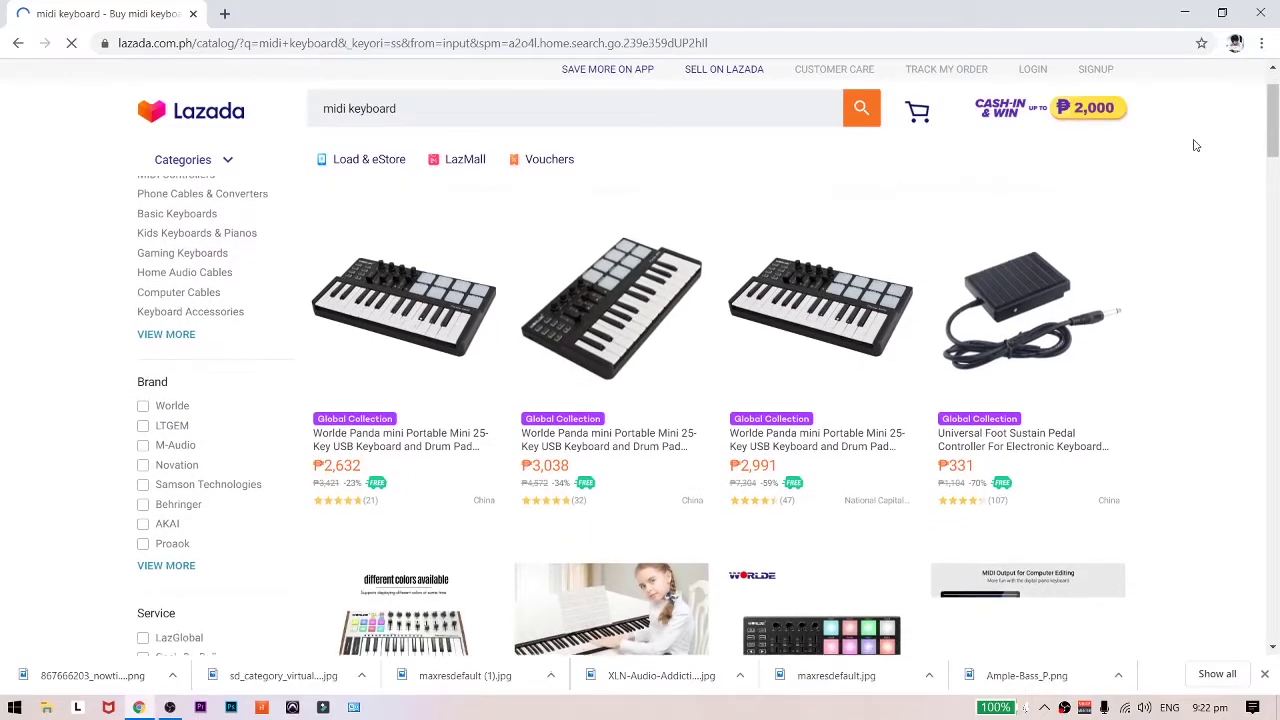
scroll(1194, 145, "down", 2)
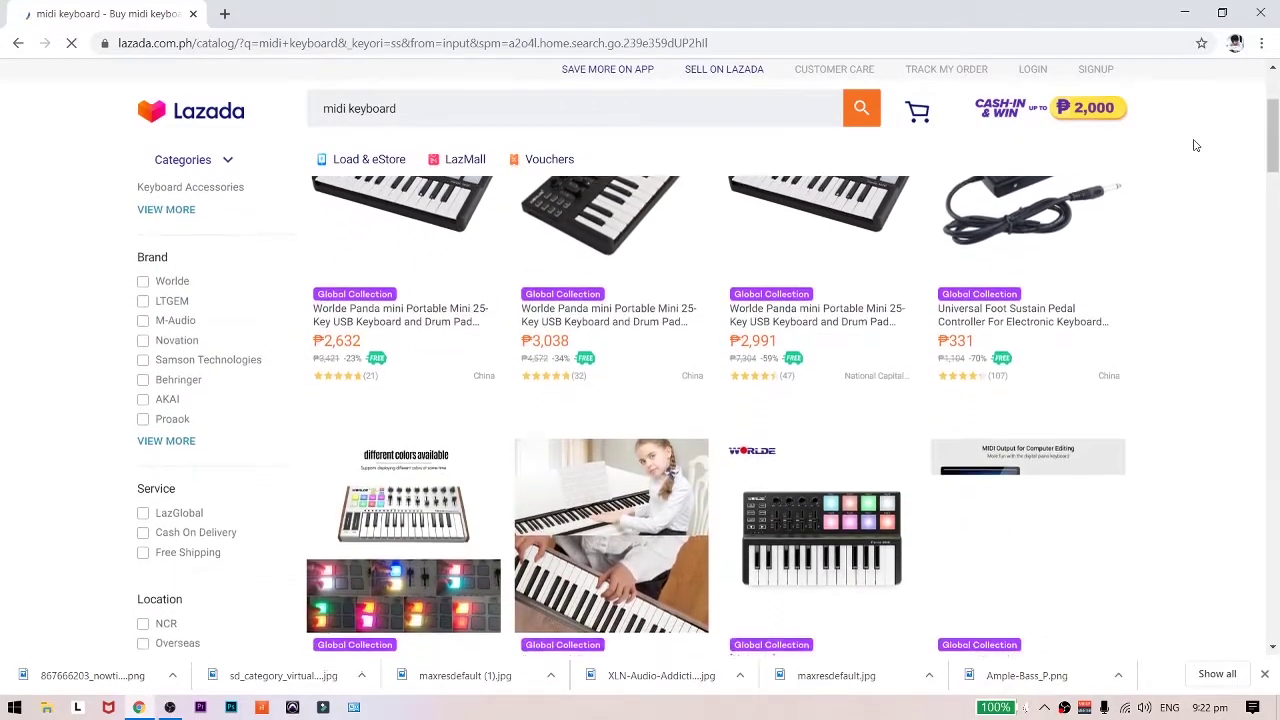
scroll(1194, 145, "down", 2)
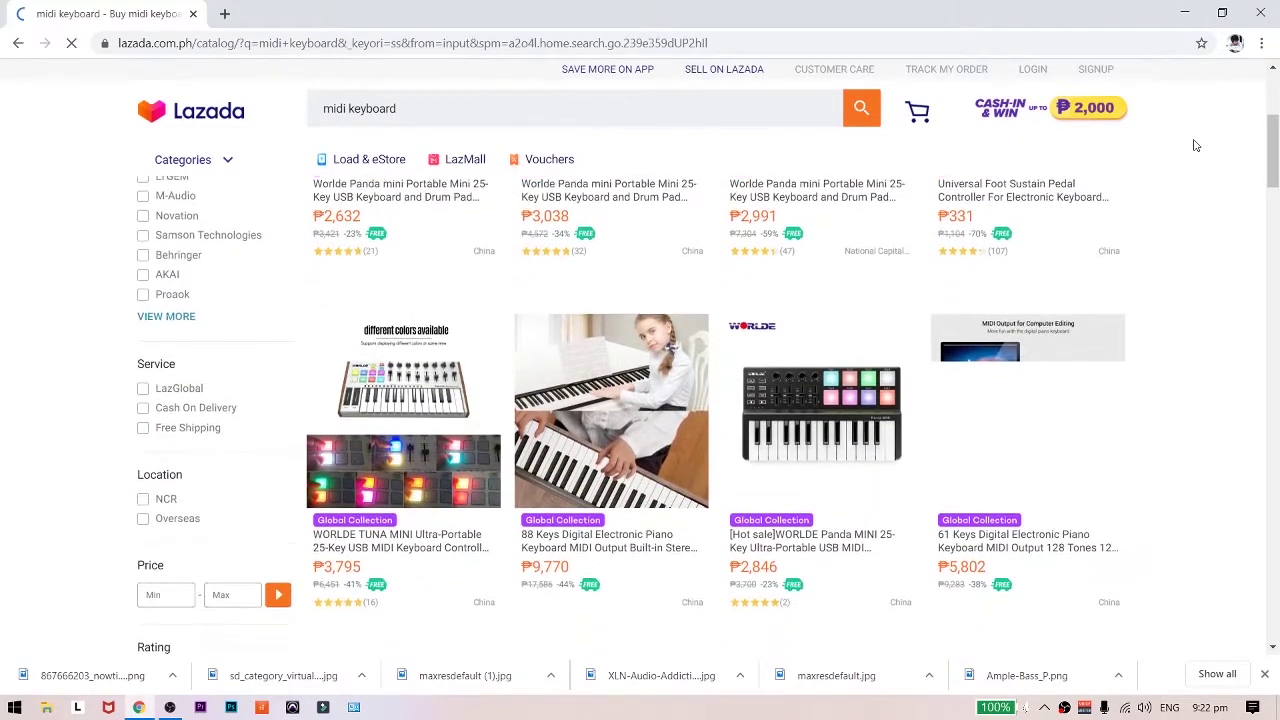
scroll(1194, 145, "down", 2)
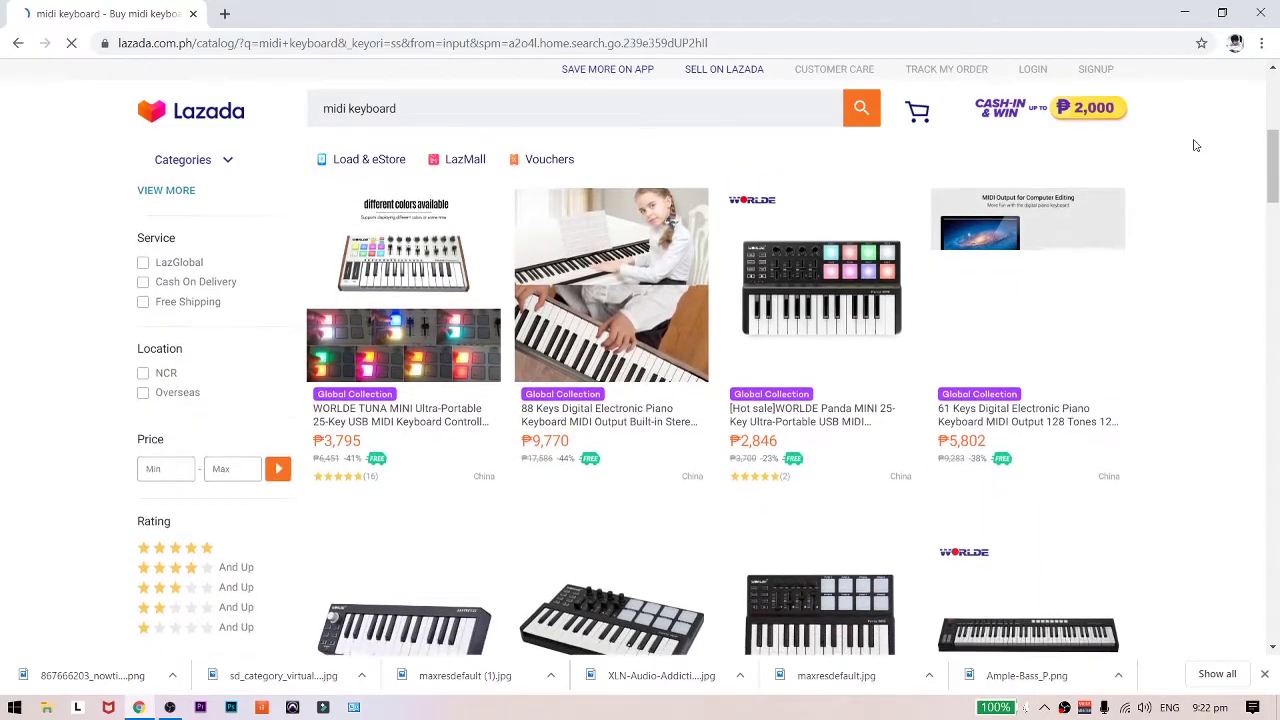
scroll(1194, 145, "down", 1)
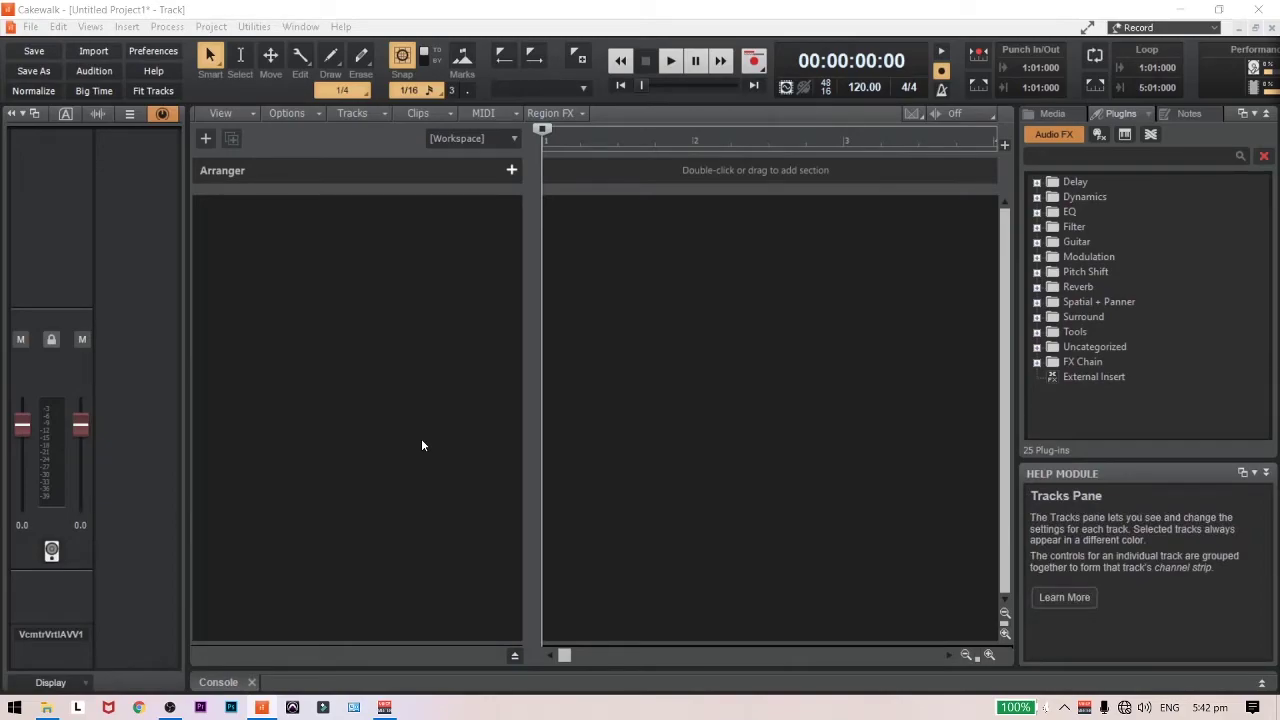
Switch to Cakewalk and insert one instrument track using the default TTS-1 synth with Omni input
right_click(291, 268)
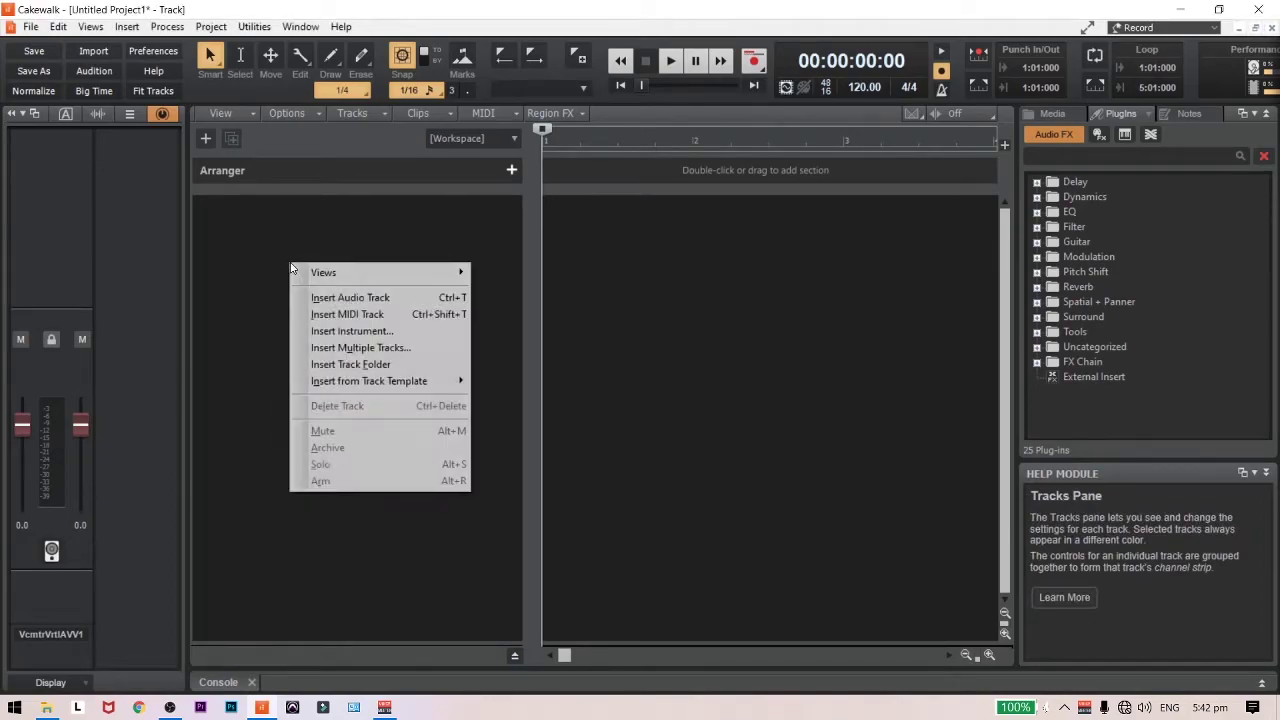
left_click(322, 333)
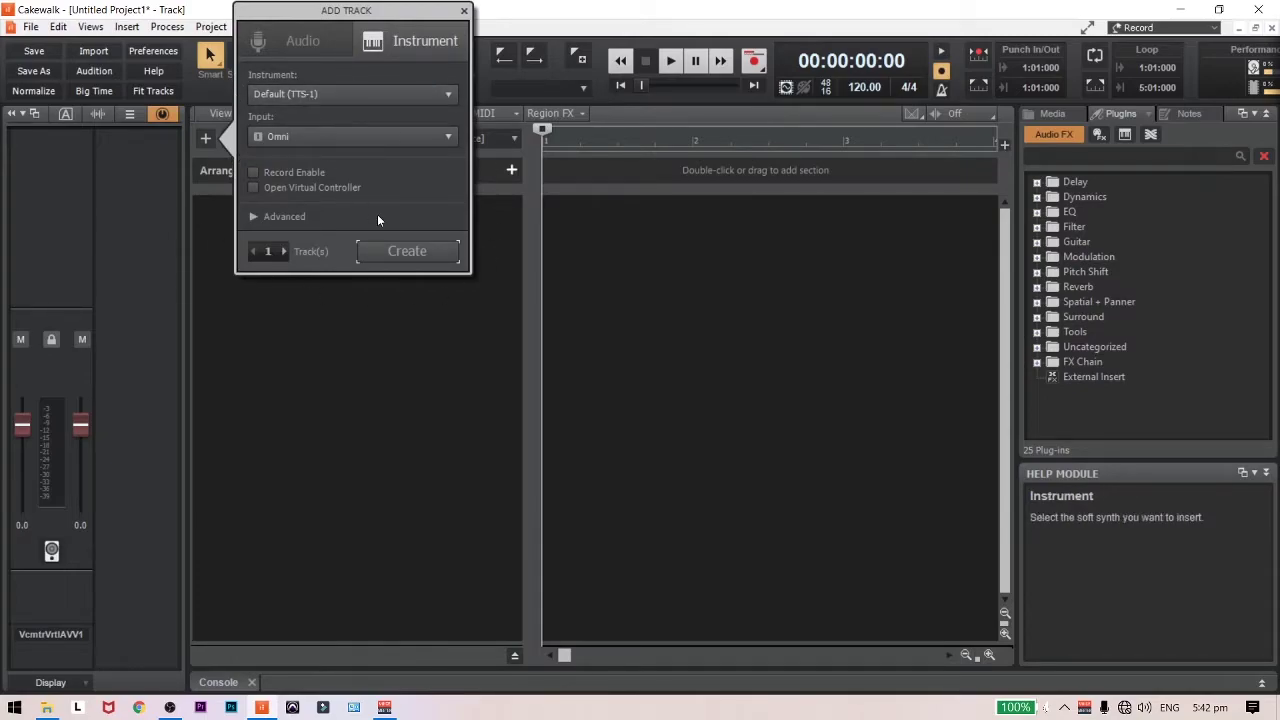
left_click(376, 249)
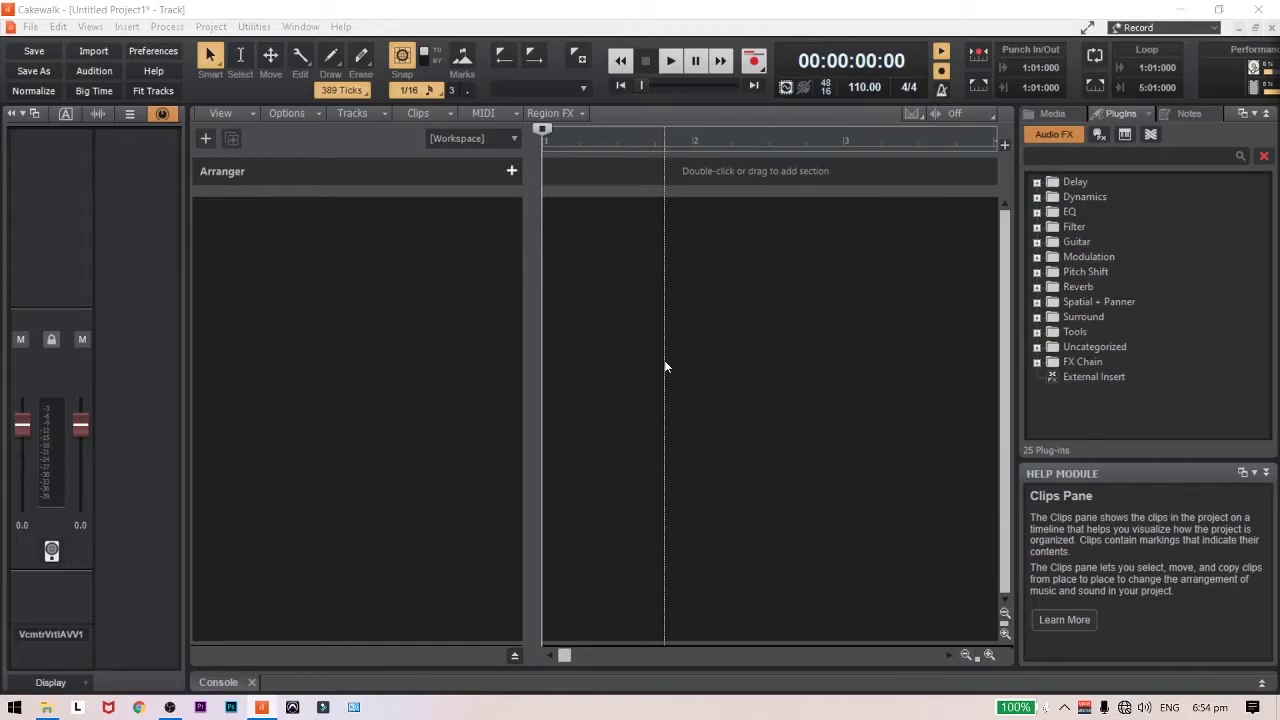
Insert a new instrument track in the empty project using the T-Force Alpha Plus x64 synth
right_click(260, 215)
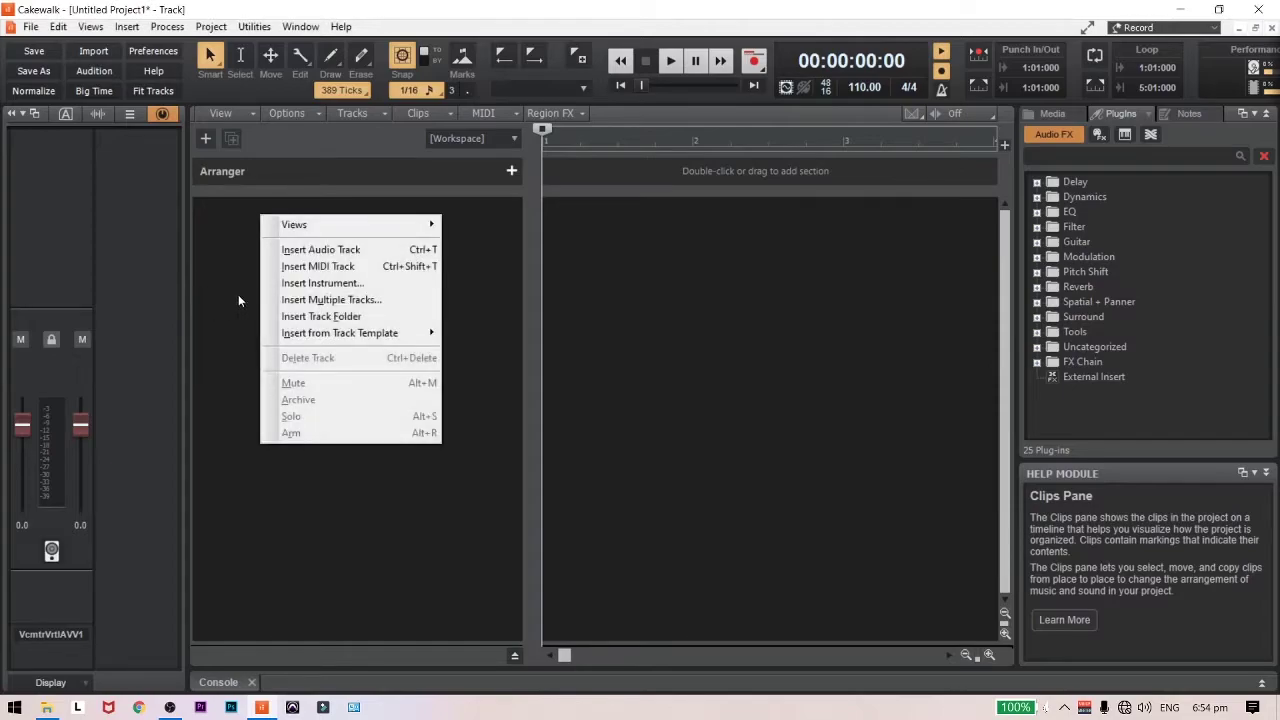
left_click(281, 285)
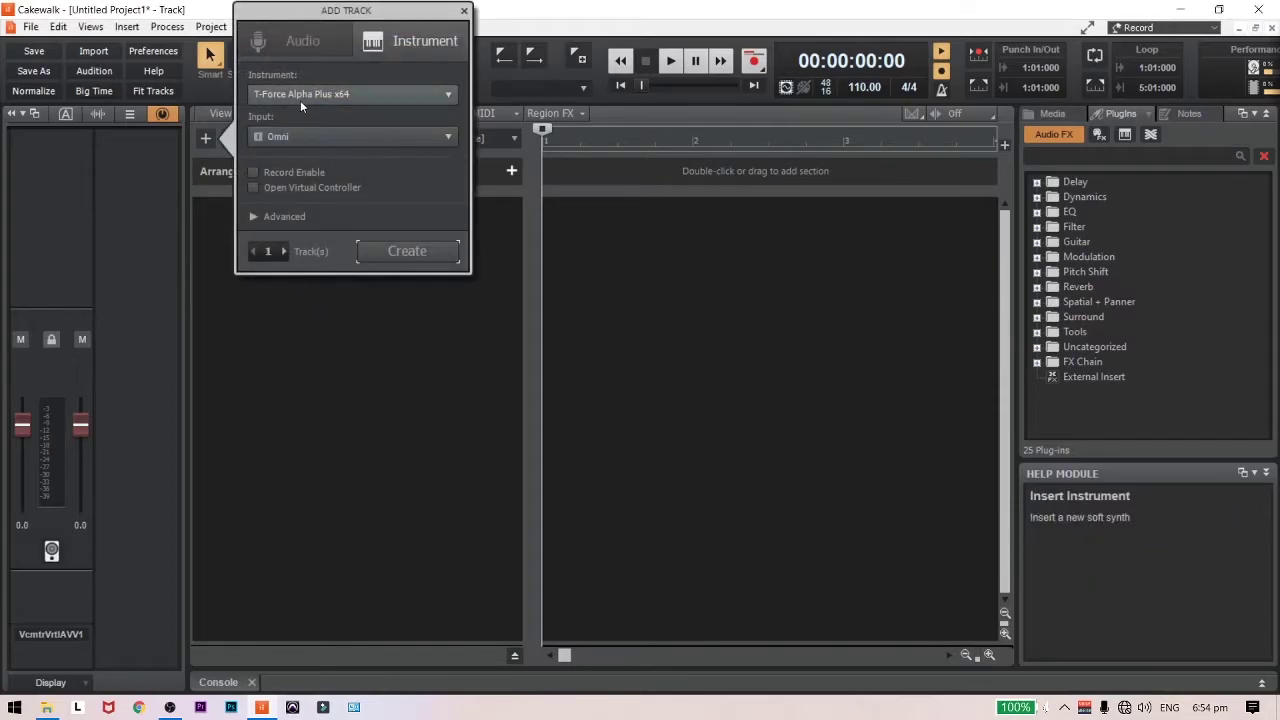
left_click(284, 93)
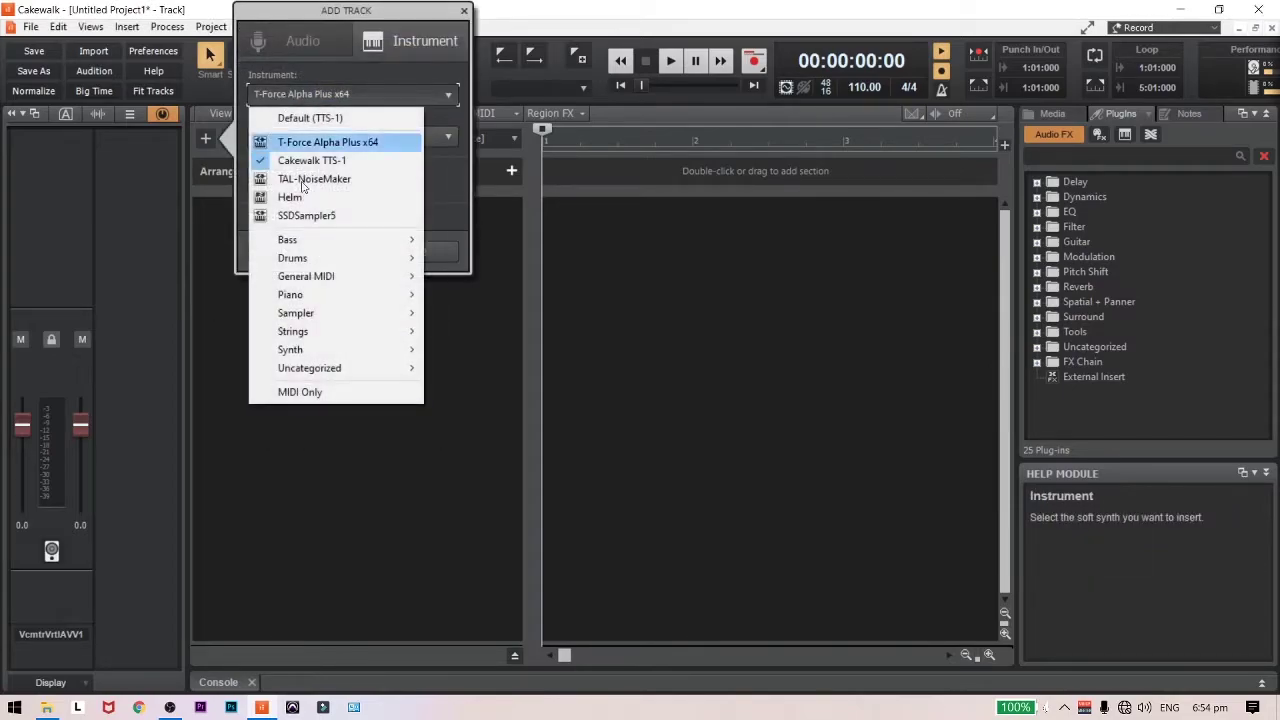
left_click(274, 383)
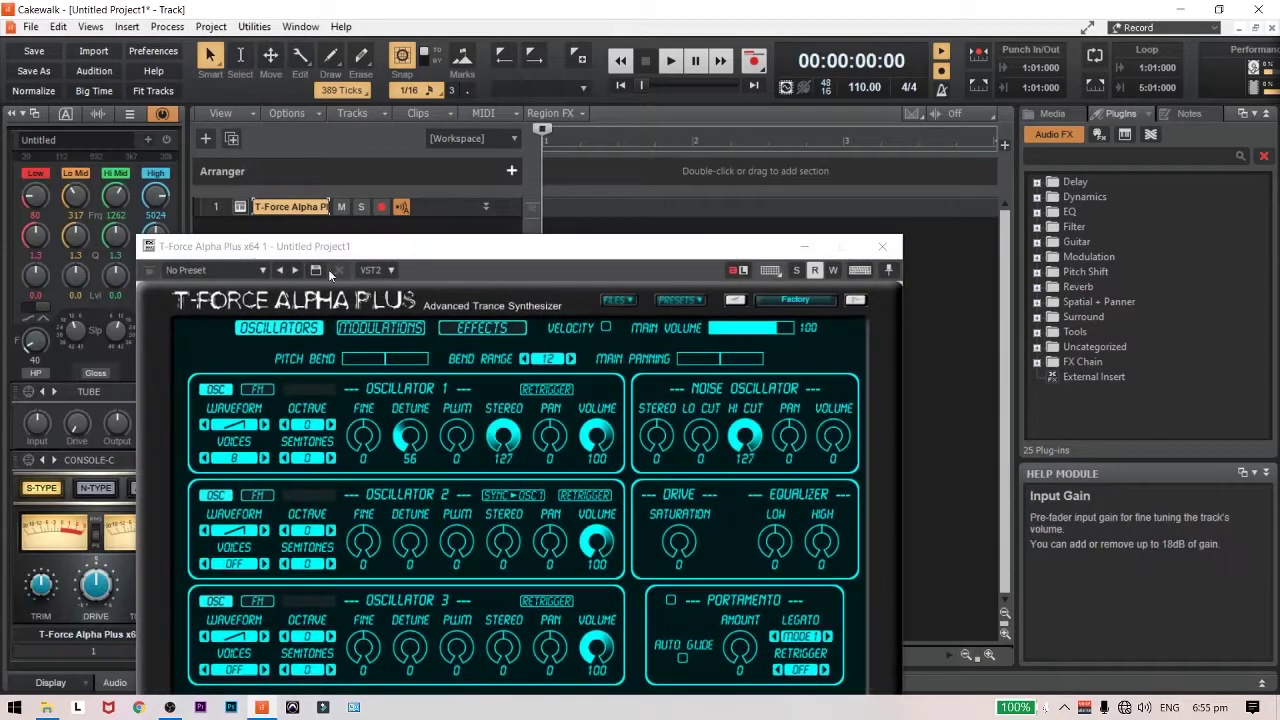
Load the Simple Trance Pluck preset in the T-Force Alpha Plus synth and minimize its window
left_click_drag(362, 256, 377, 127)
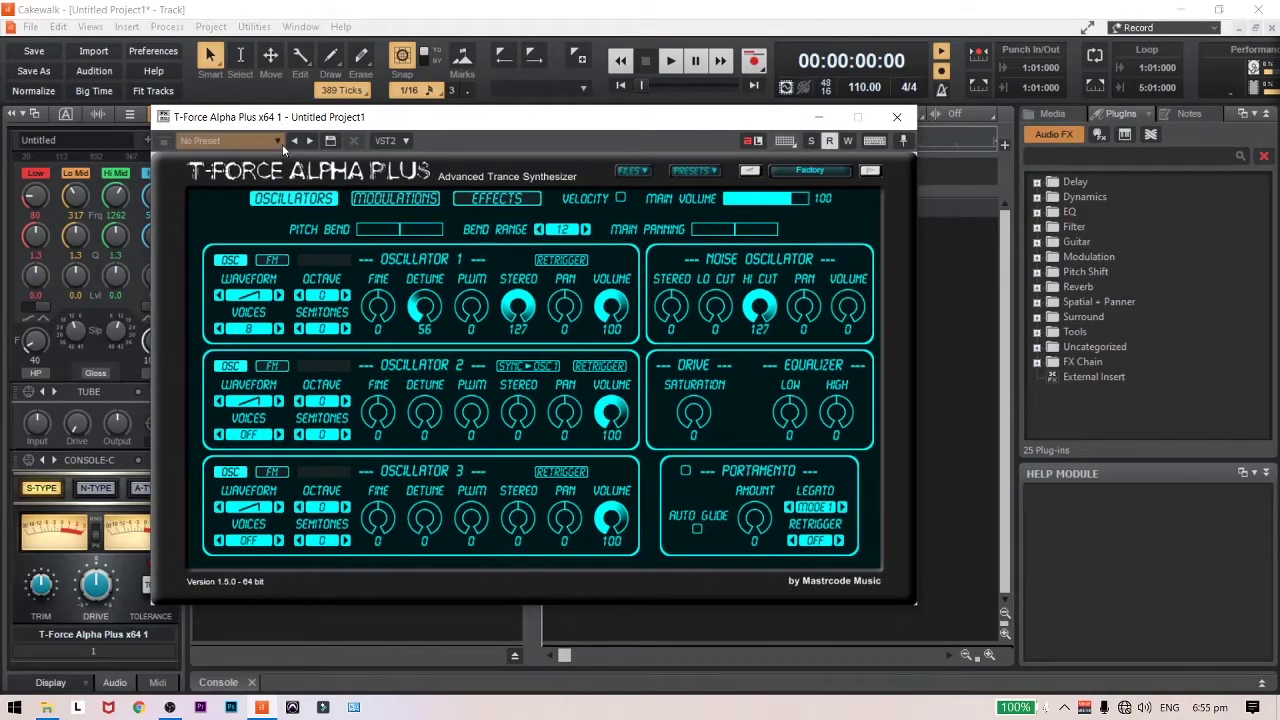
left_click(278, 142)
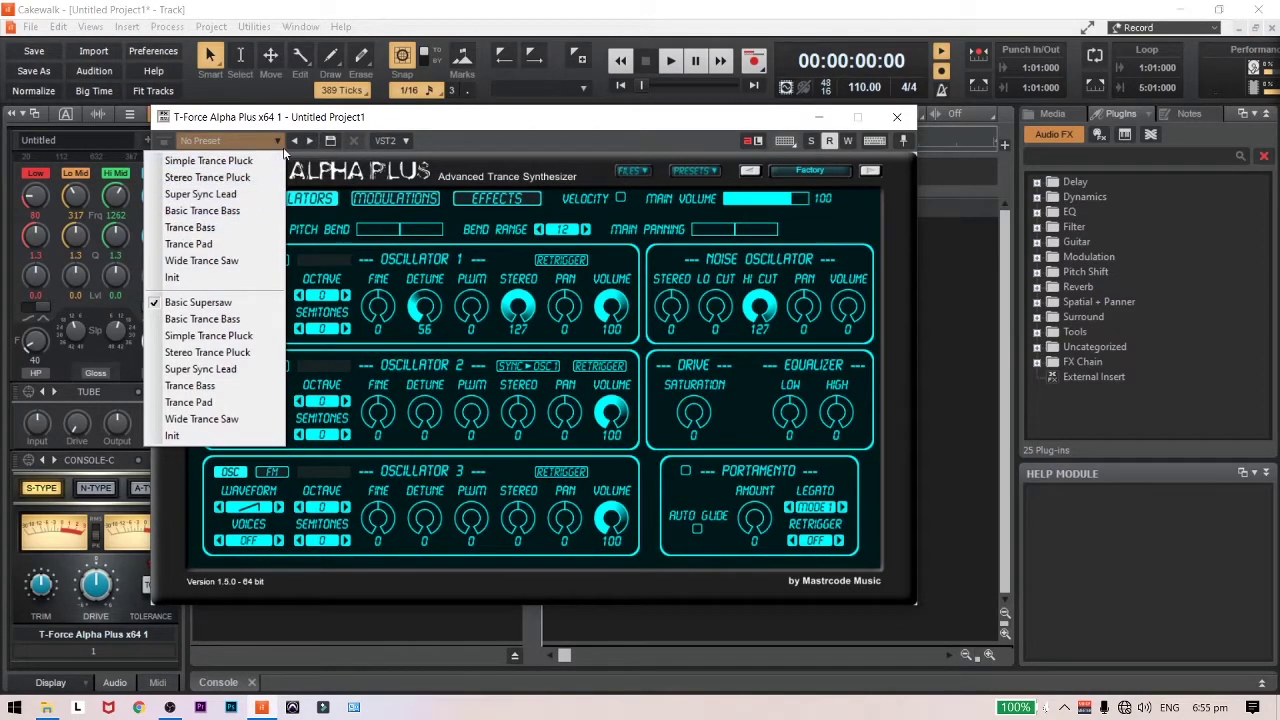
left_click(256, 177)
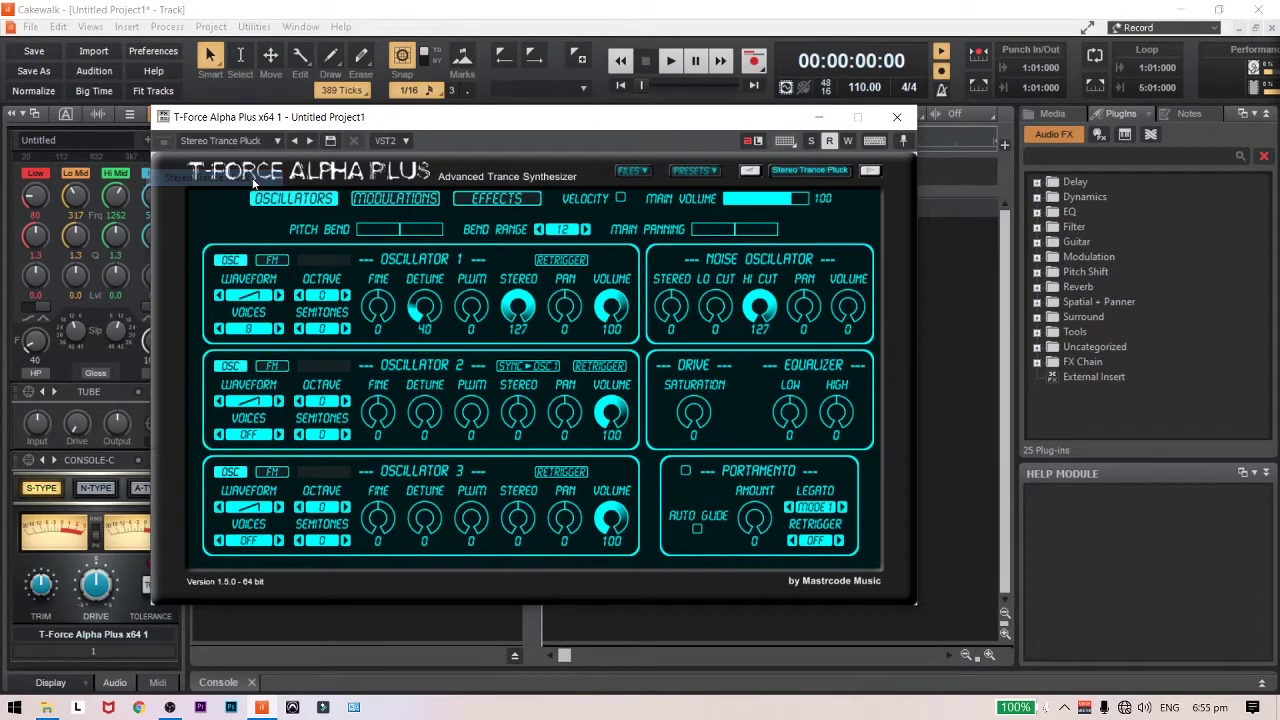
left_click(293, 141)
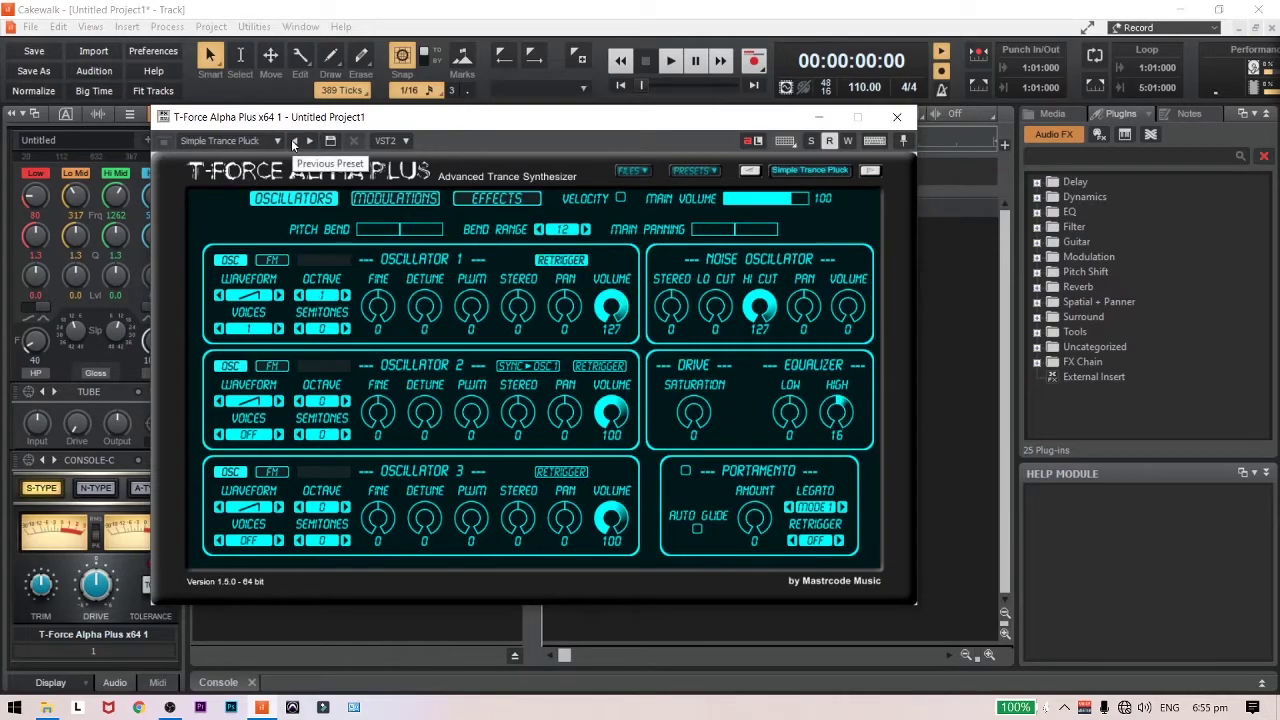
left_click_drag(720, 128, 635, 266)
left_click(732, 254)
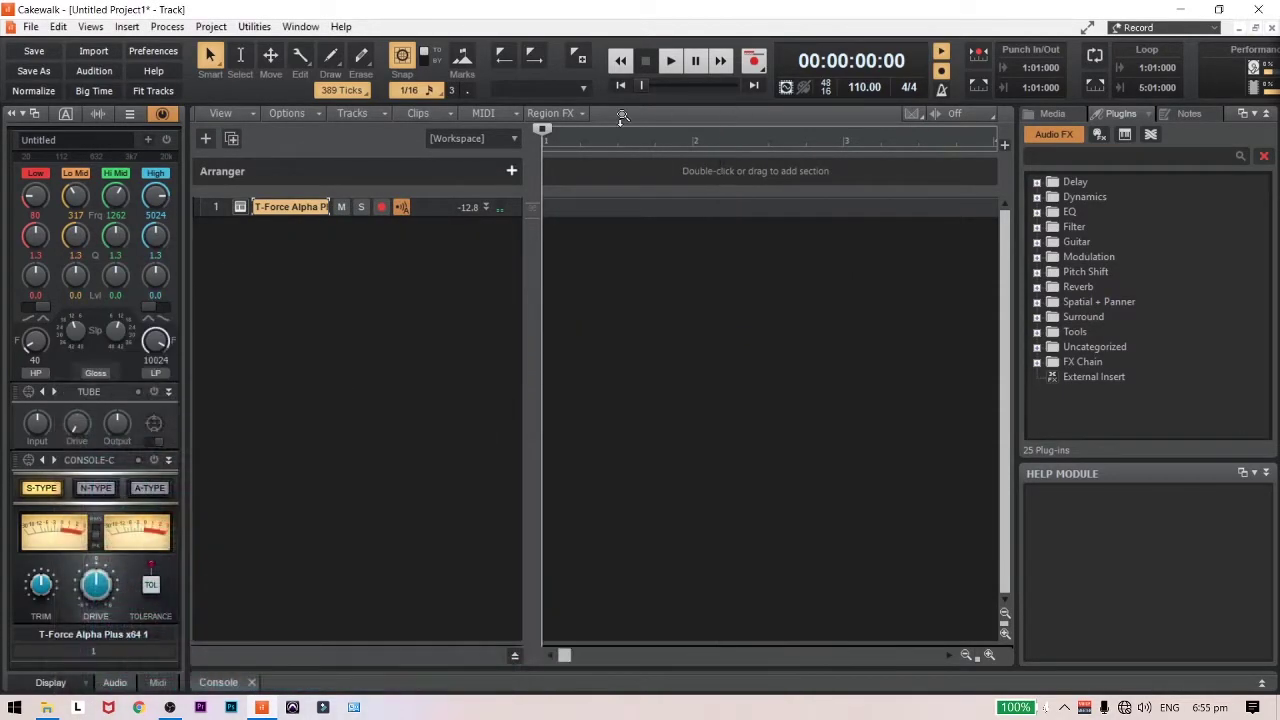
Arm the T-Force Alpha Plus track and record a MIDI performance on it
left_click(380, 207)
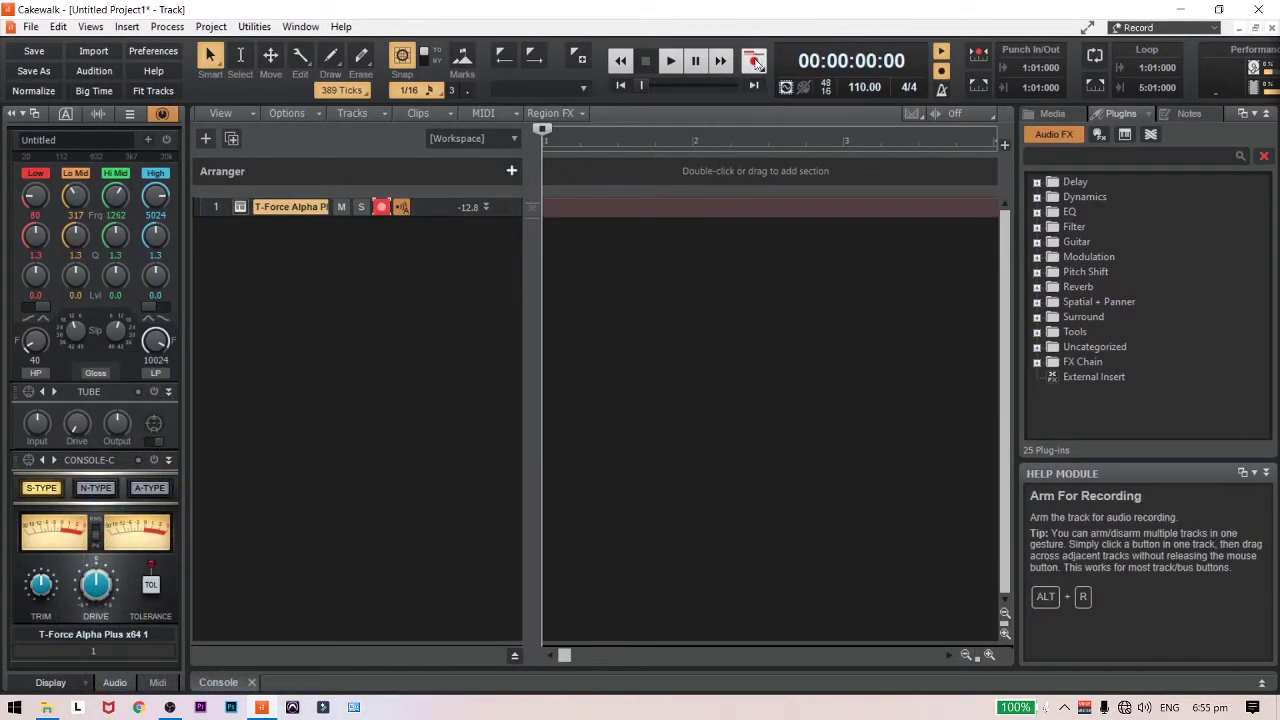
left_click(756, 63)
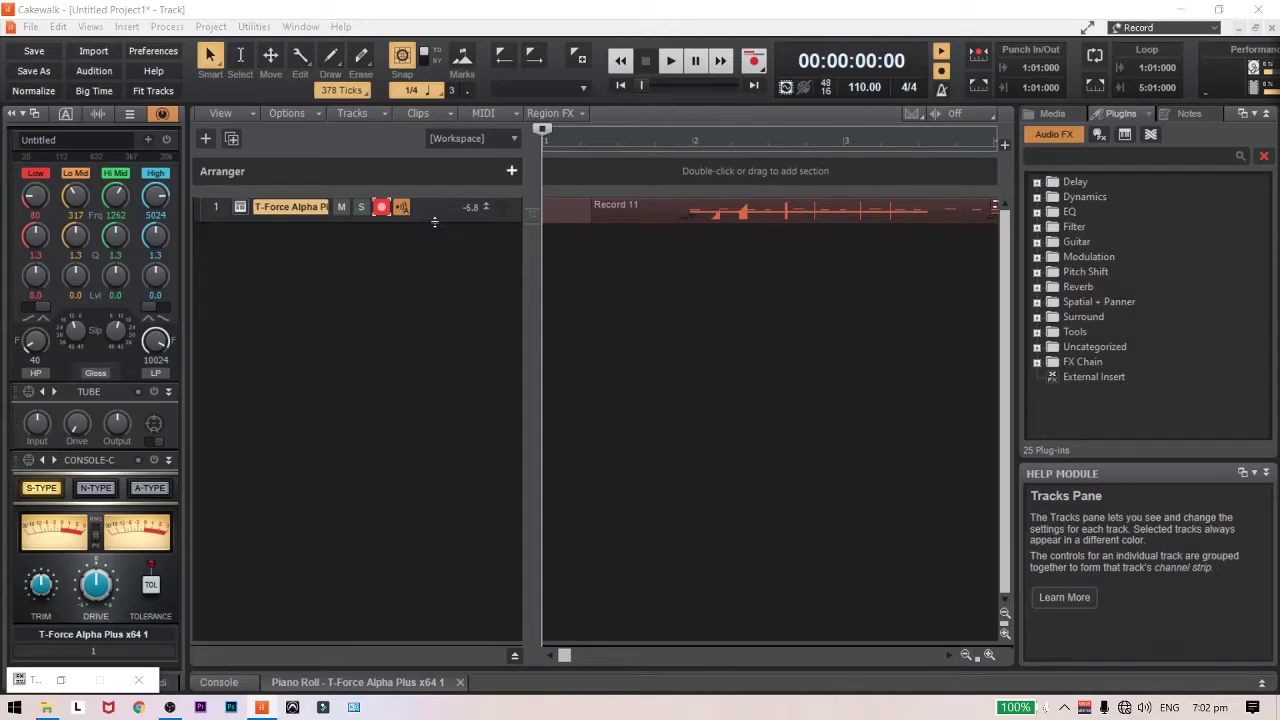
Increase the height of the T-Force Alpha Plus track and open its recorded clip in the Piano Roll
left_click_drag(434, 221, 428, 331)
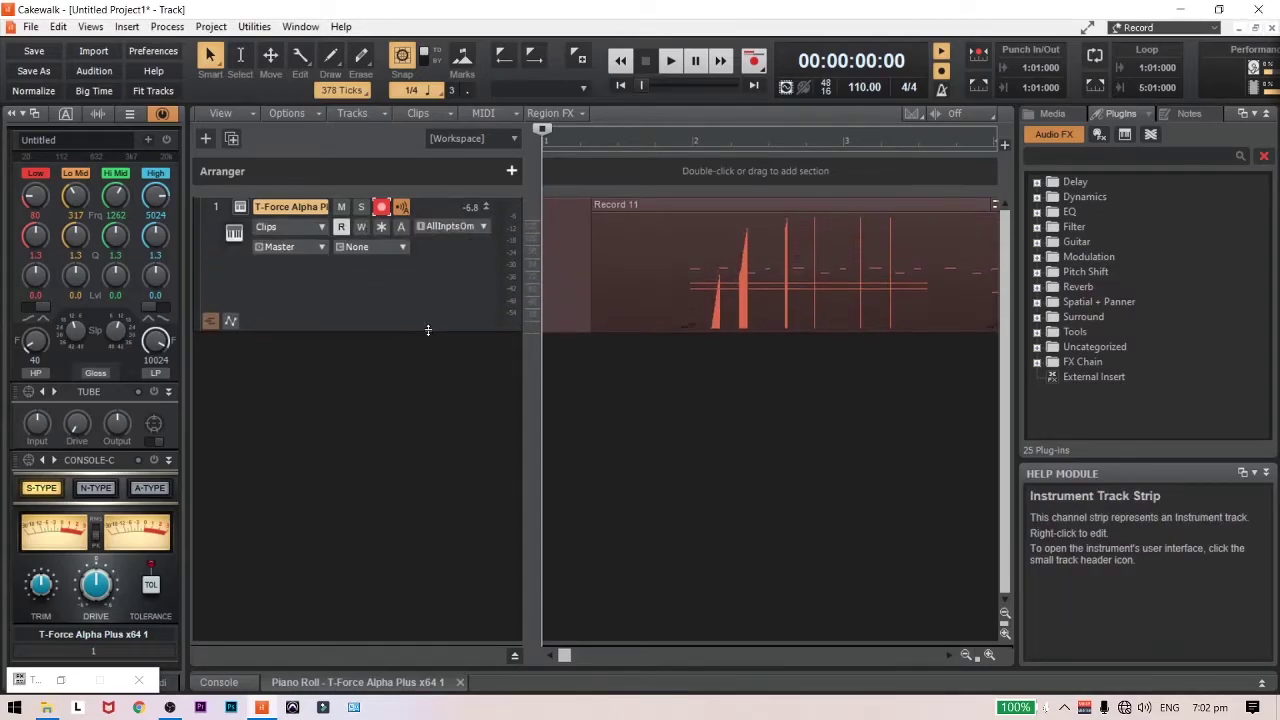
double_click(673, 205)
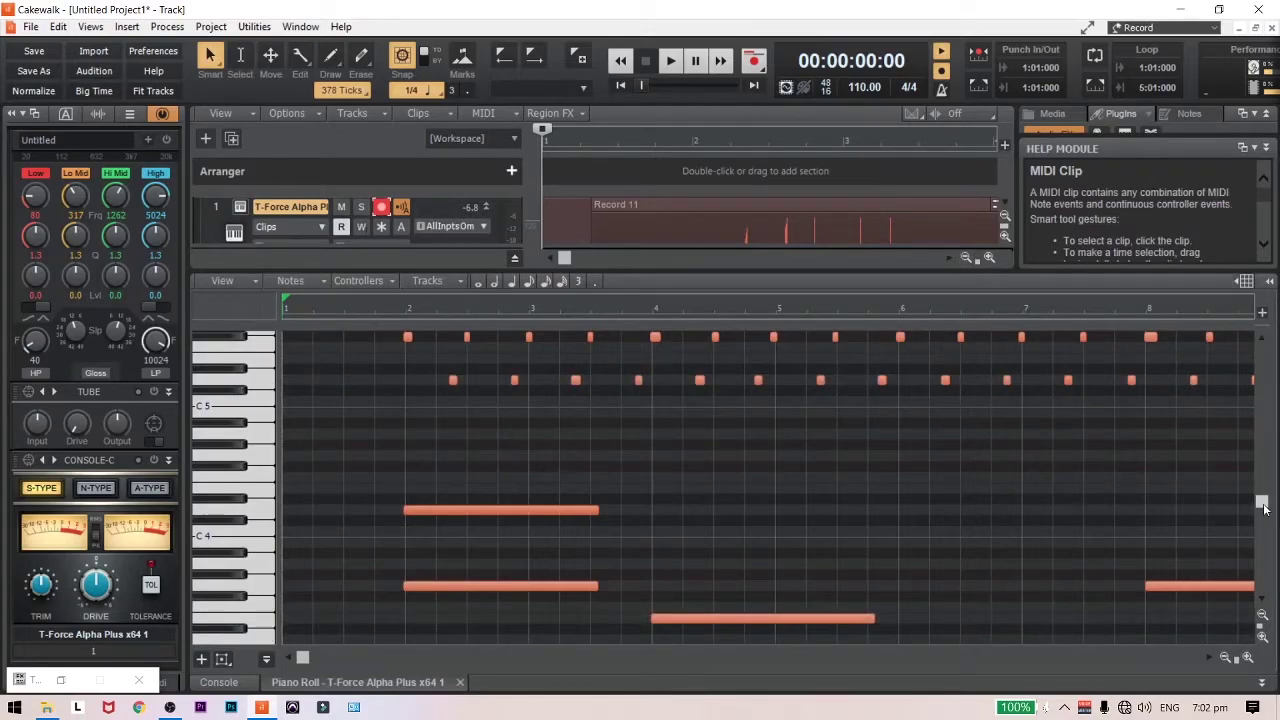
Move the short high note in measure 7 down to G5, in line with its neighbours, and collapse the Piano Roll
left_click_drag(1263, 508, 1268, 486)
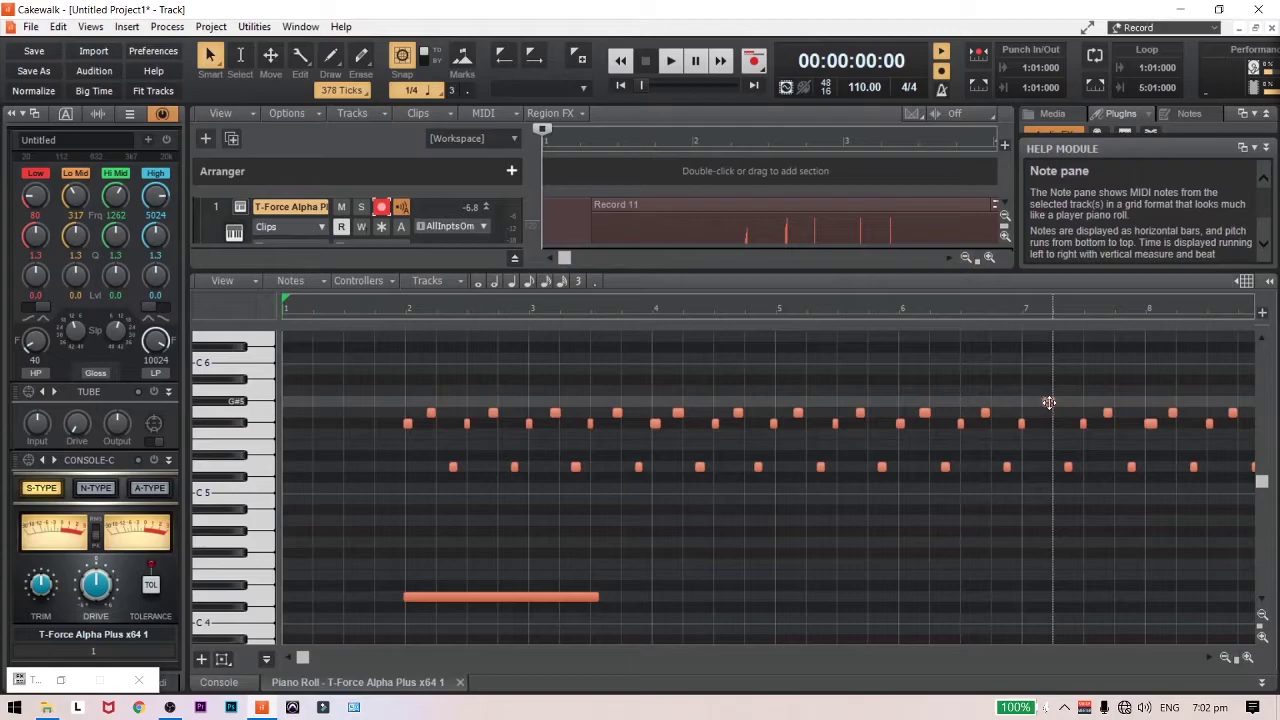
left_click(1049, 402)
left_click_drag(1048, 402, 1047, 410)
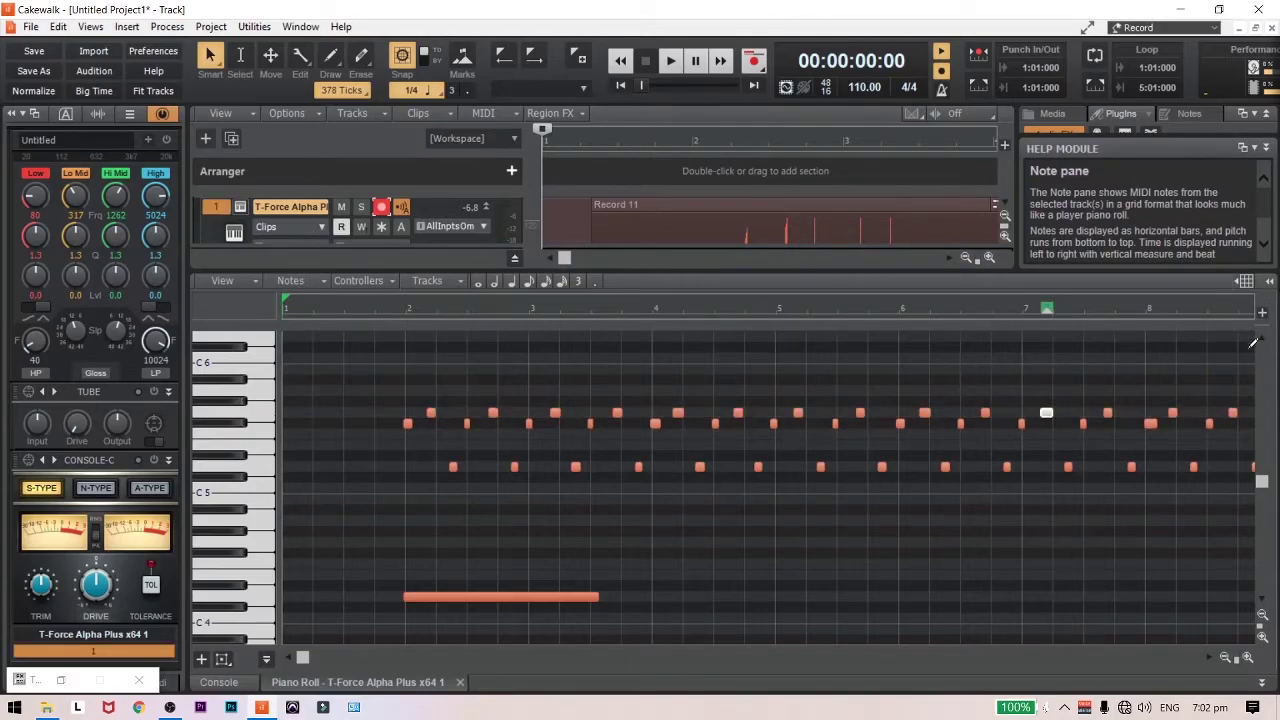
left_click(1262, 684)
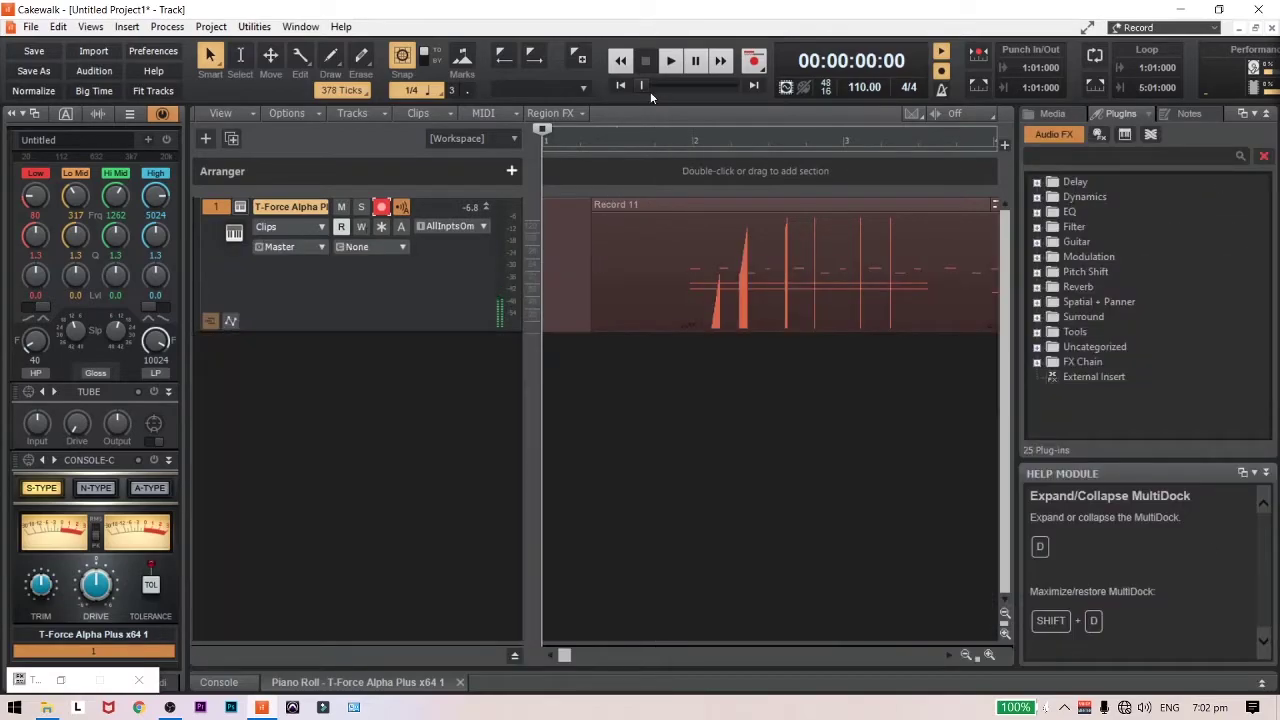
Play back the recording from the start with the whole clip in view on the timeline
left_click(670, 60)
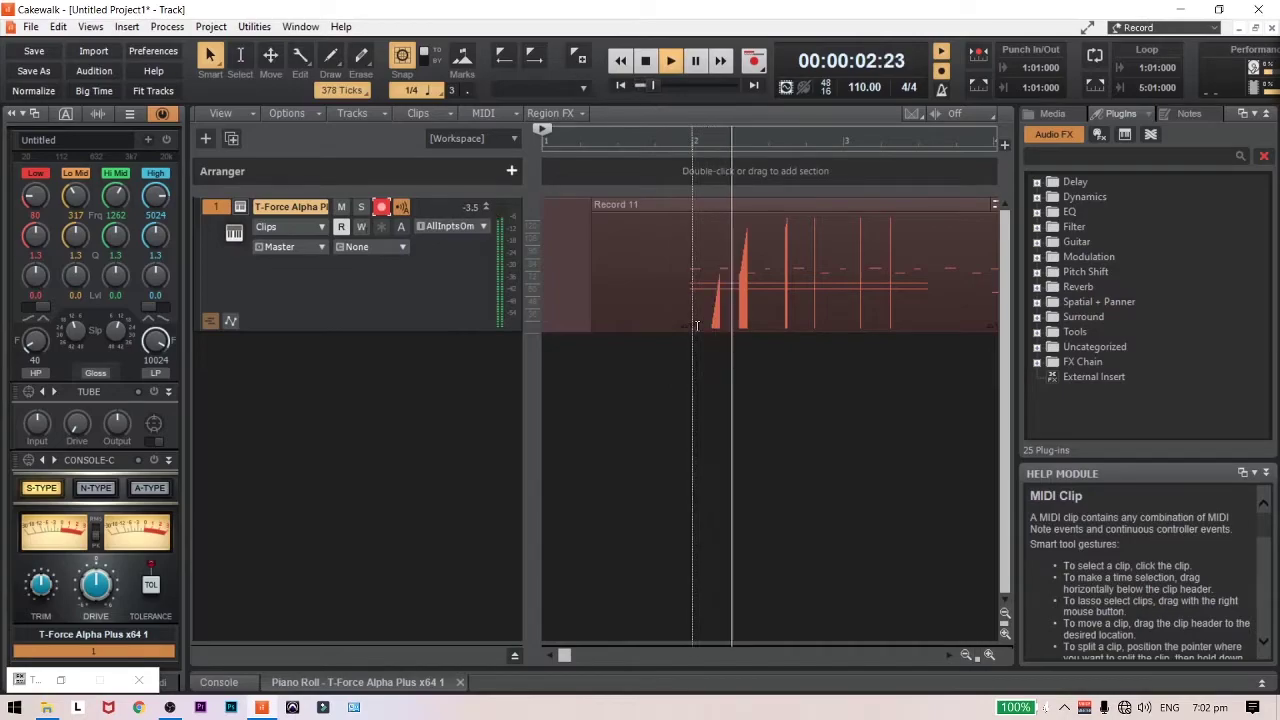
left_click(964, 655)
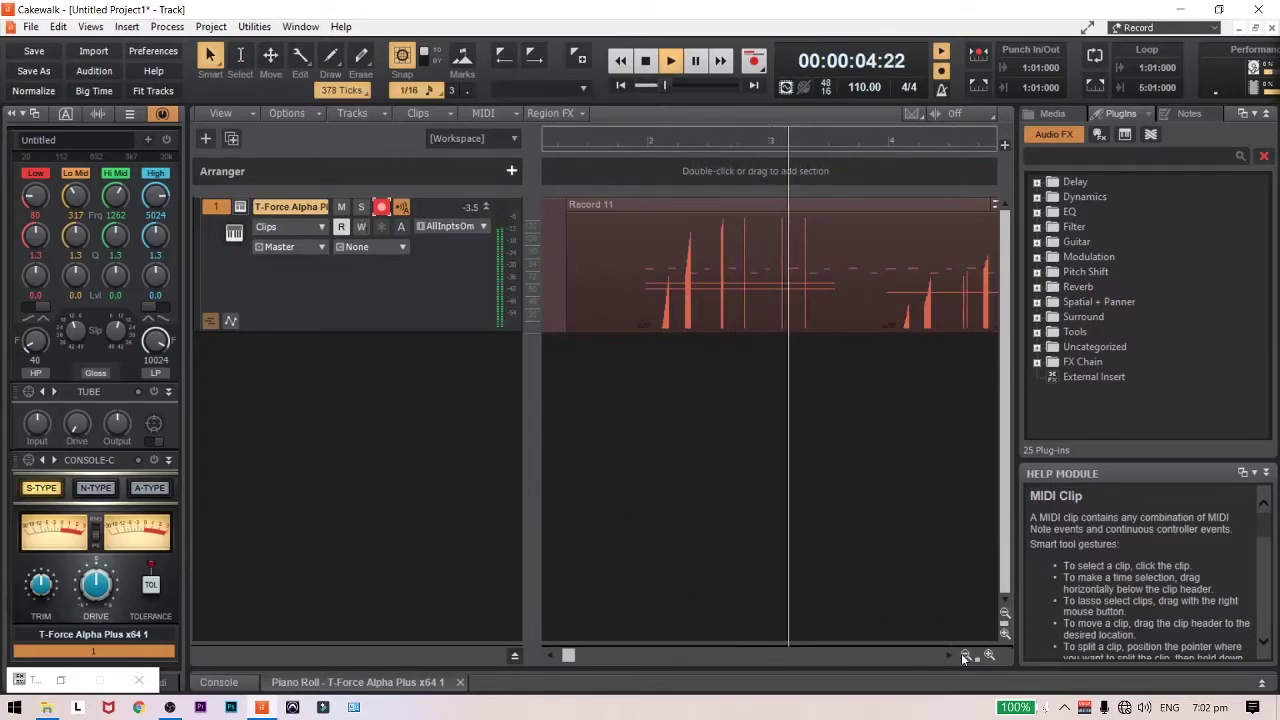
left_click(963, 655)
left_click(963, 655)
left_click(962, 655)
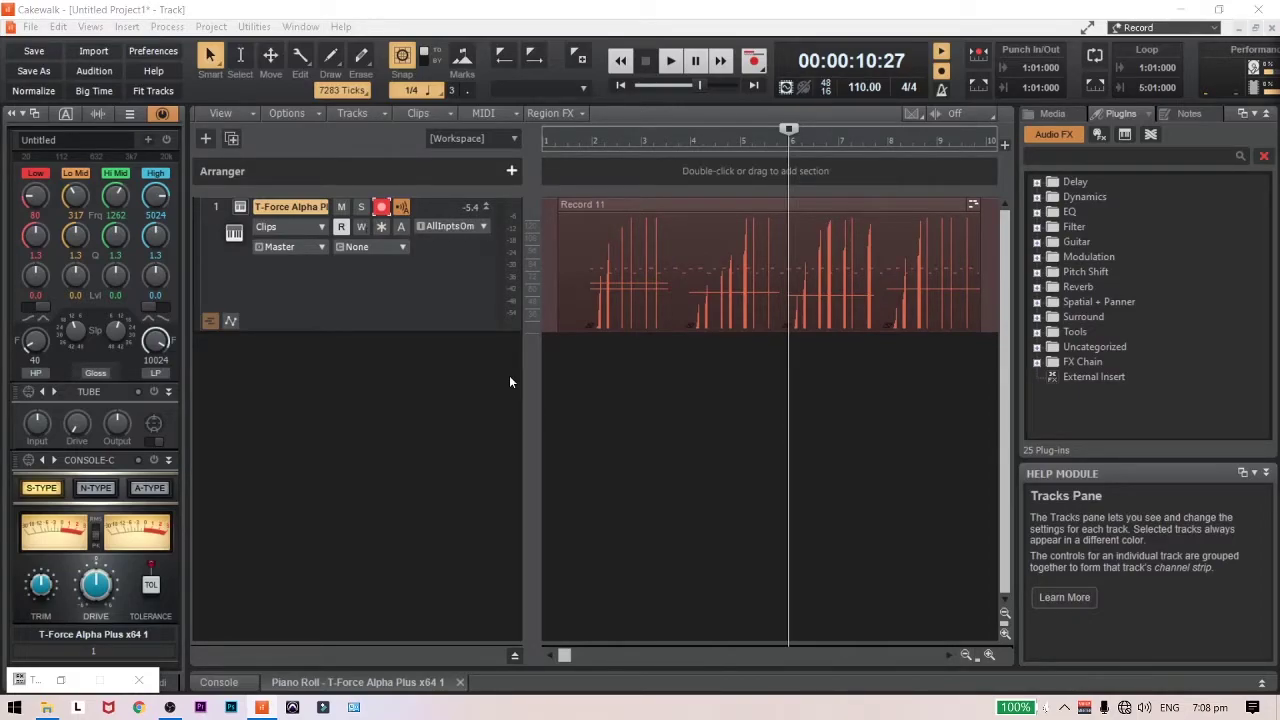
Lower the long bass note starting at measure 8 to D3 in the Piano Roll and play back from measure 6
double_click(600, 206)
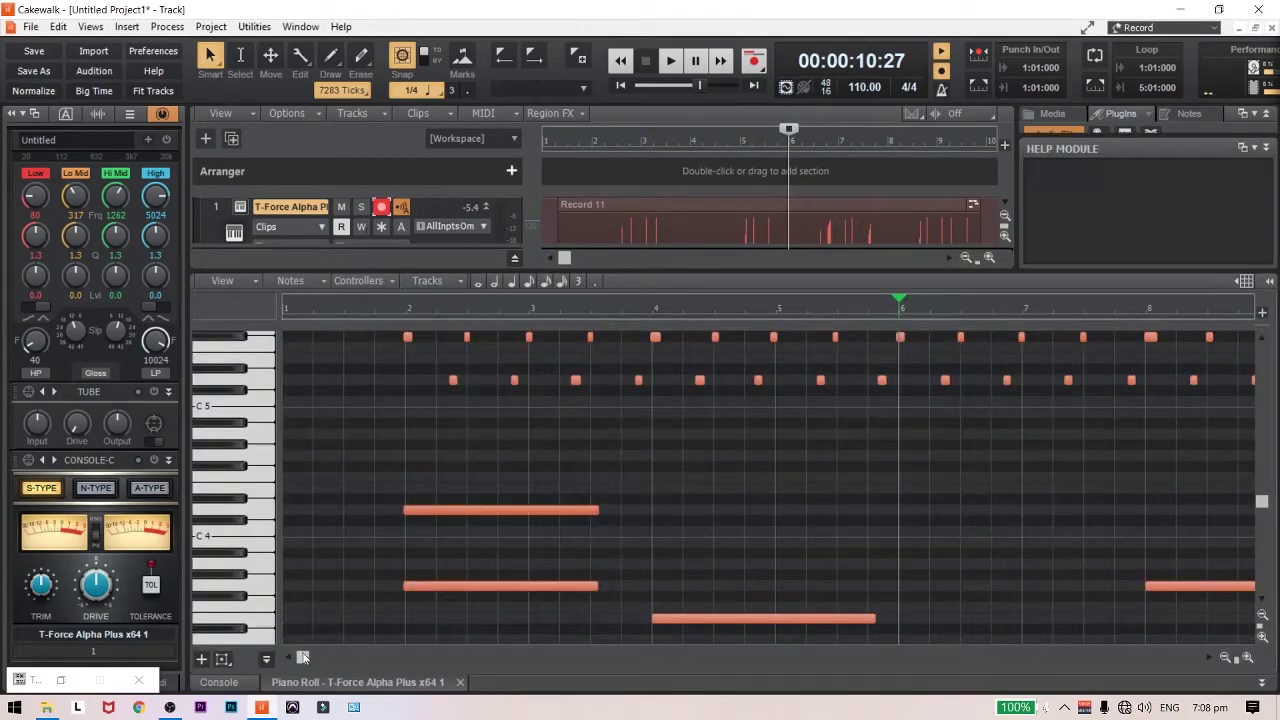
left_click_drag(303, 658, 616, 659)
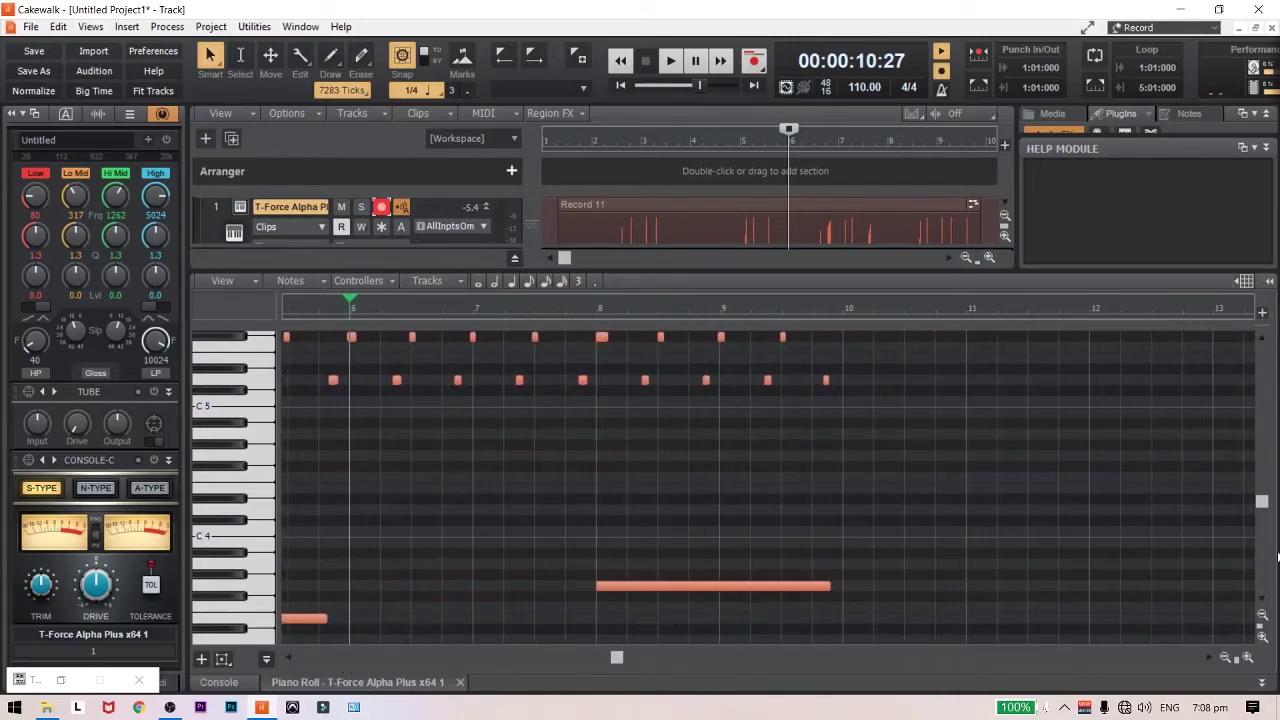
left_click_drag(1261, 505, 1261, 543)
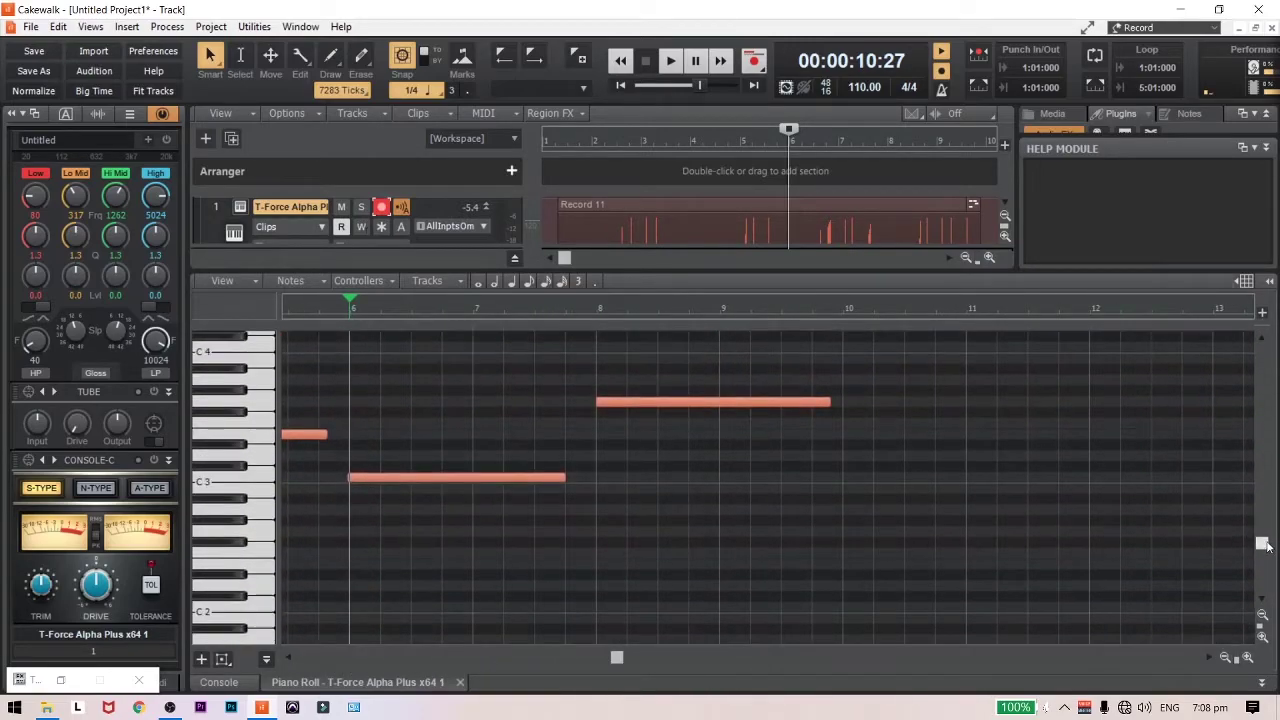
left_click(635, 403)
left_click_drag(635, 403, 635, 456)
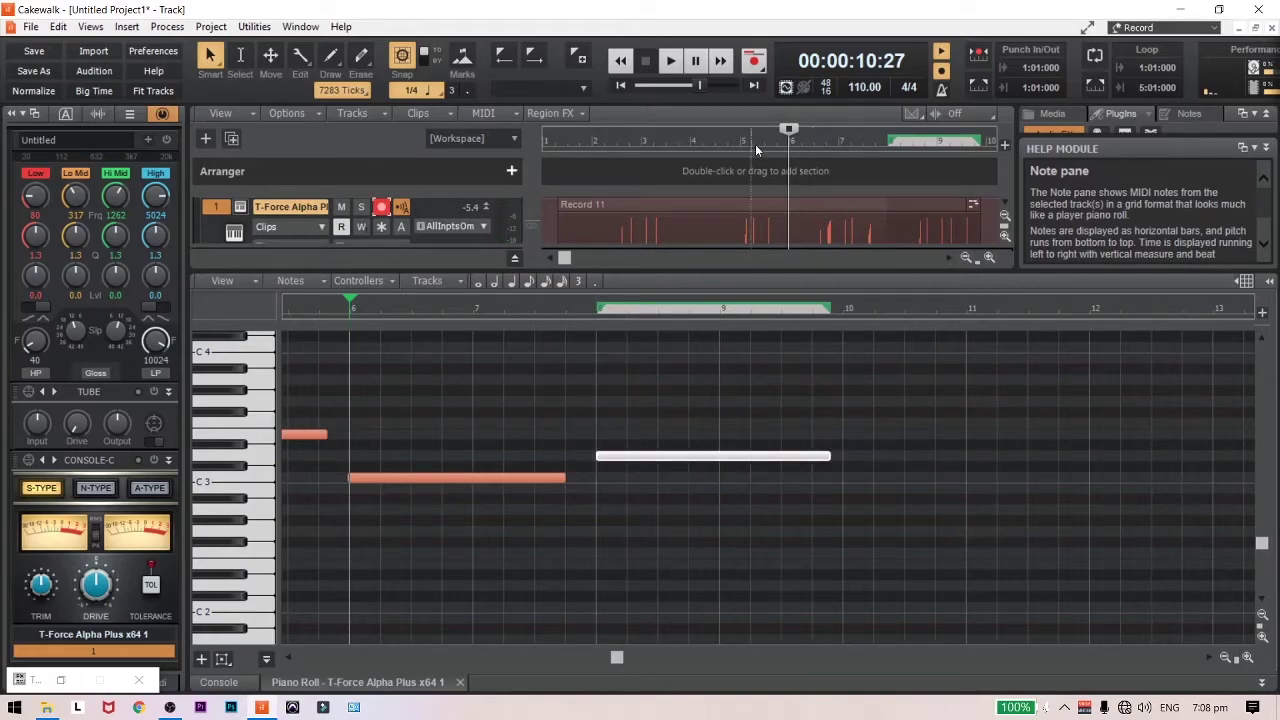
key("space")
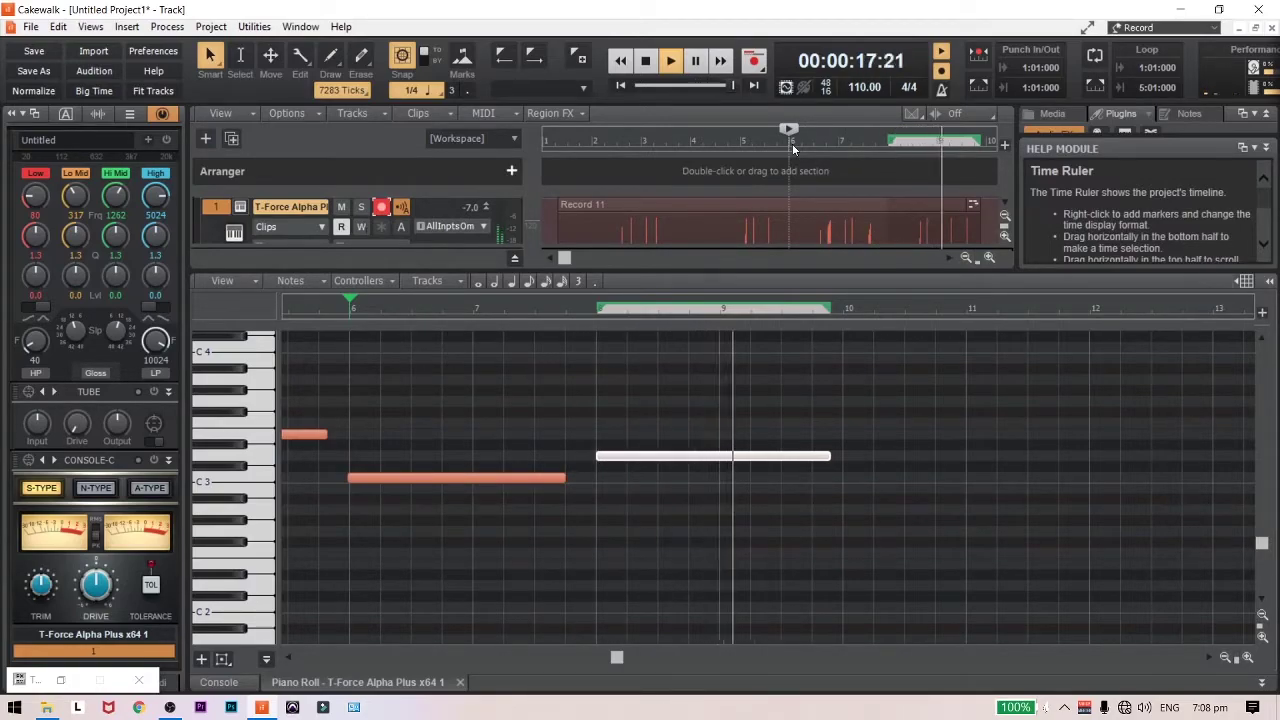
key("space")
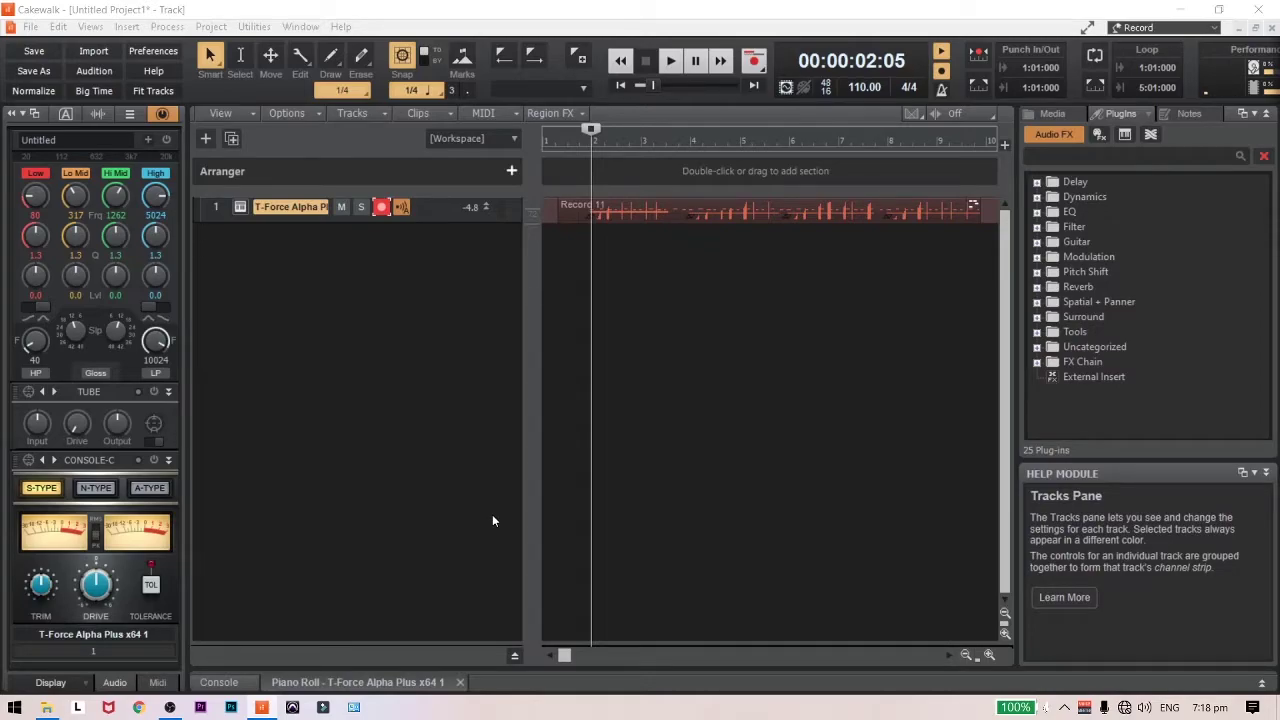
Insert an SSDSampler5 instrument track and load the Deluxe 2 Free Hugo kit preset into it
right_click(275, 289)
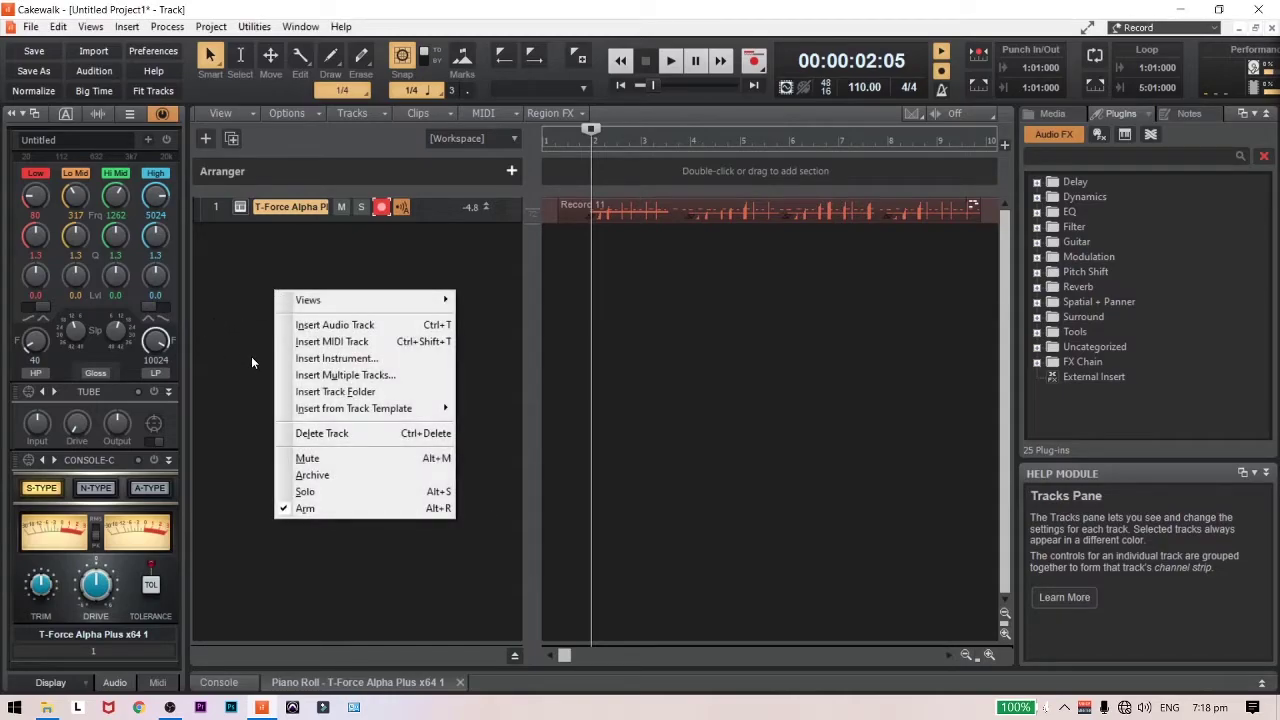
left_click(307, 359)
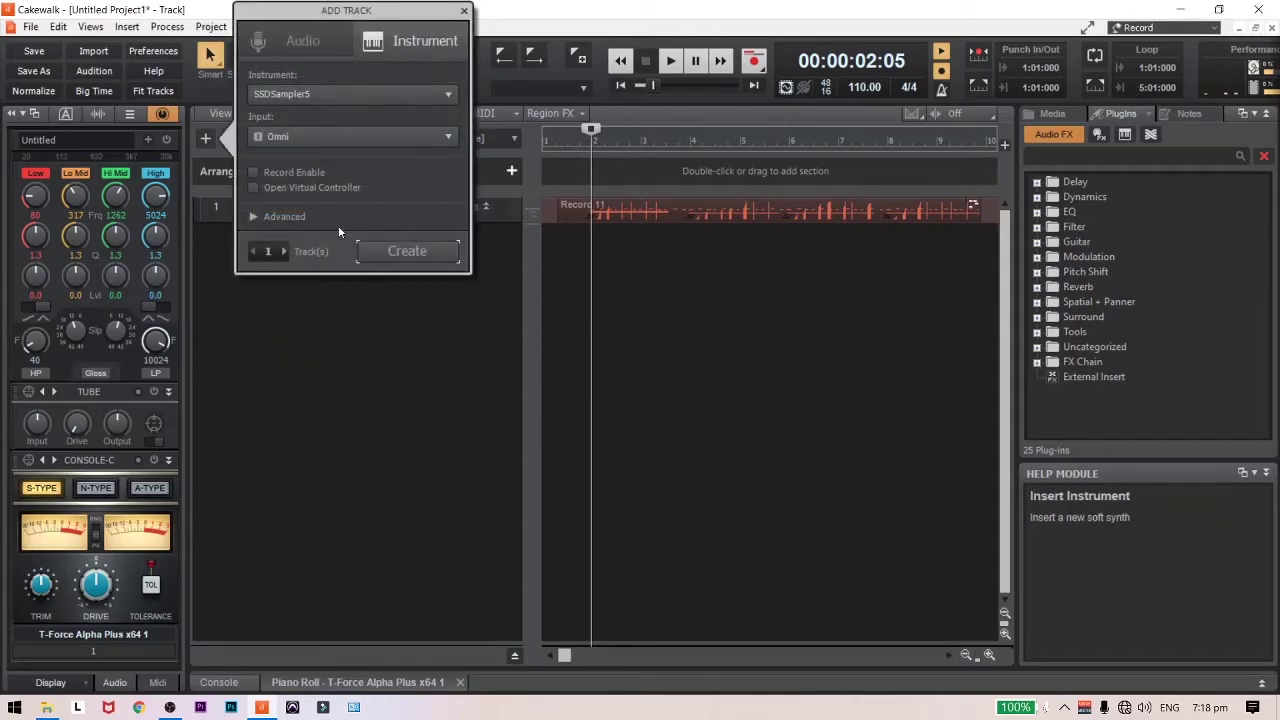
left_click(302, 96)
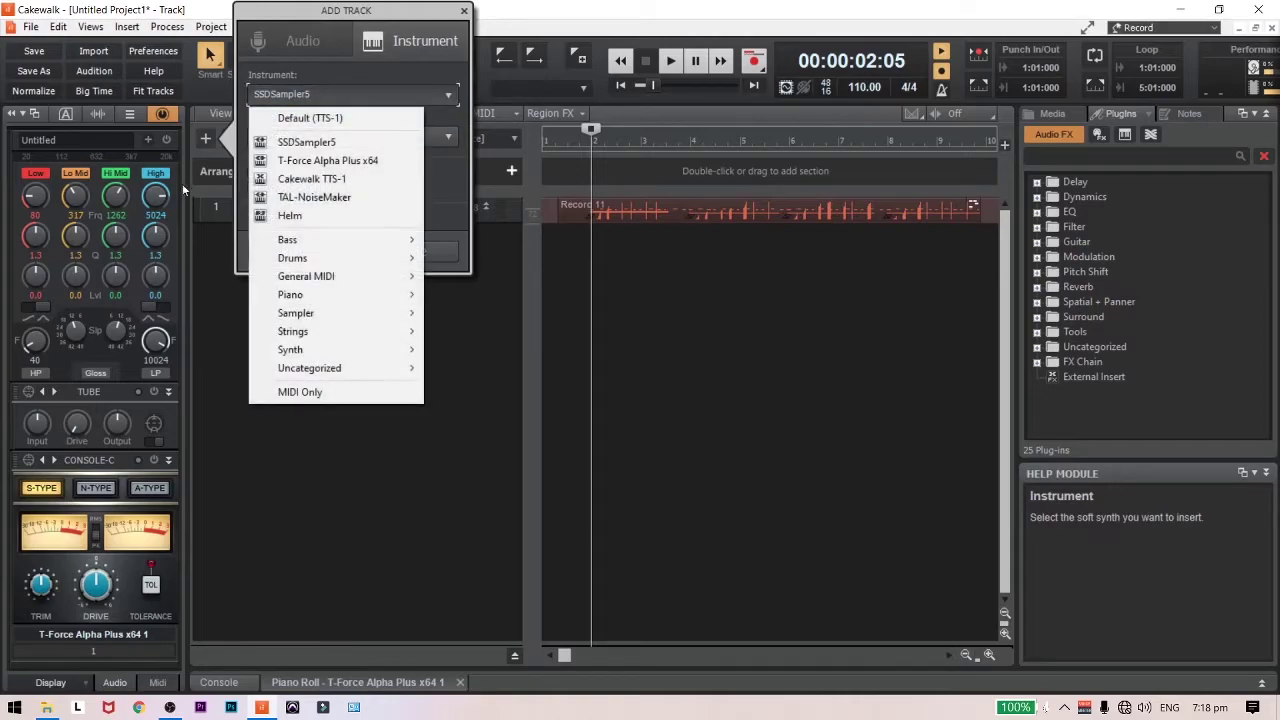
mouse_move(312, 369)
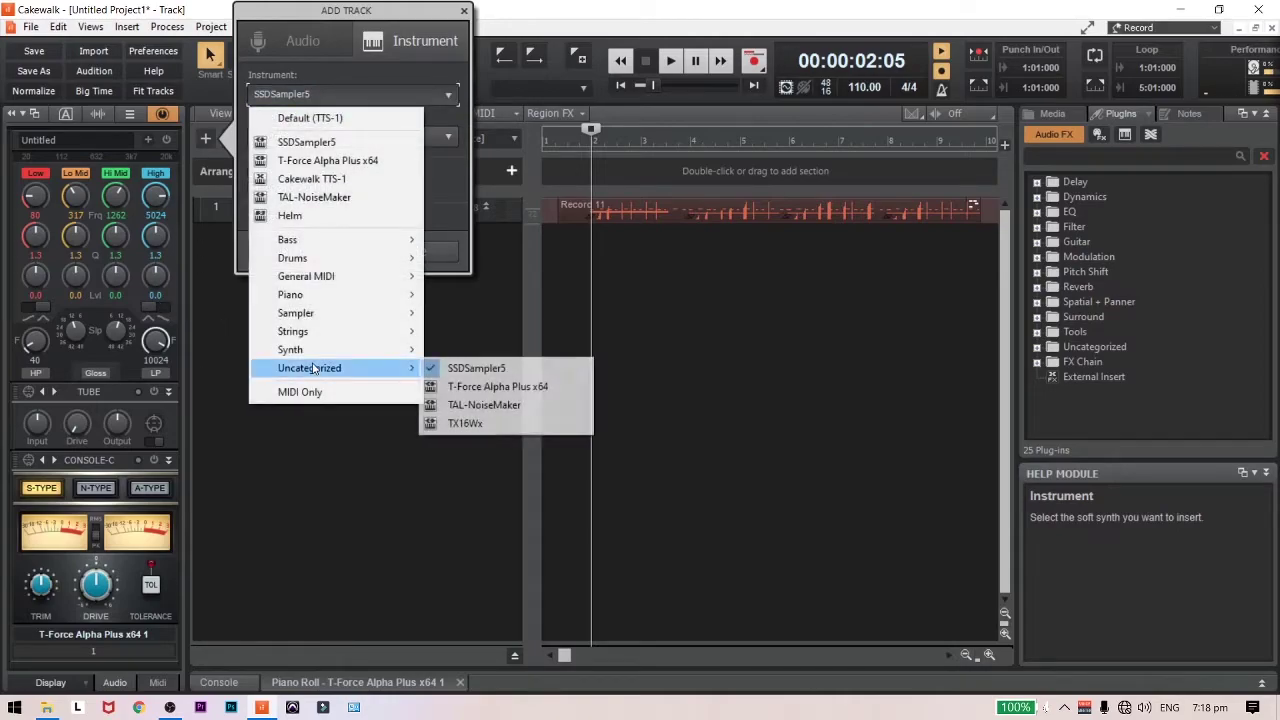
left_click(488, 368)
left_click(410, 251)
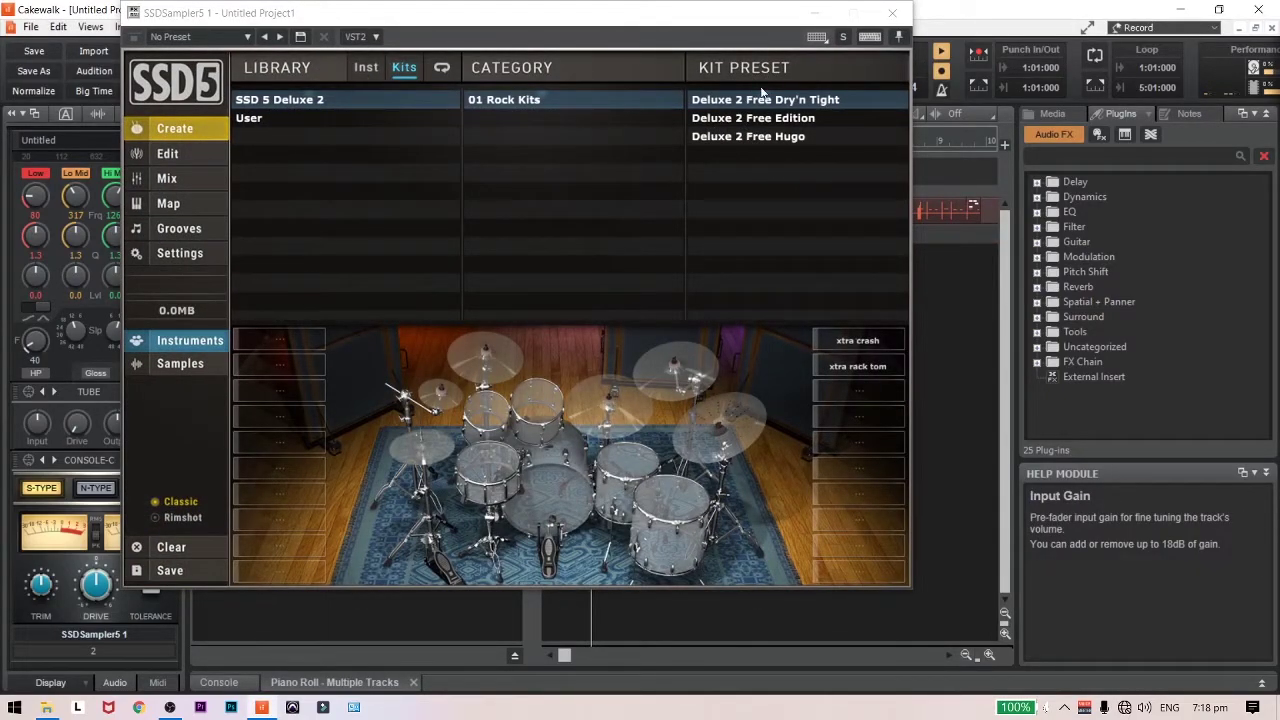
left_click(762, 138)
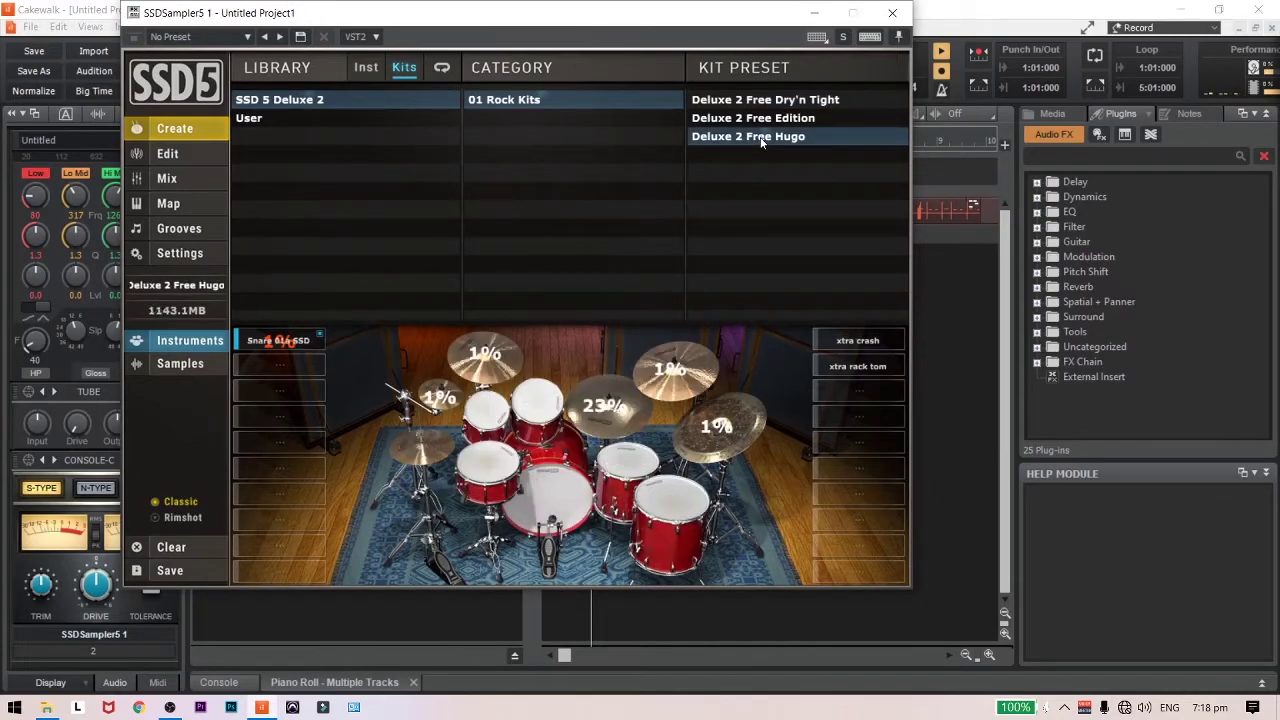
left_click(892, 13)
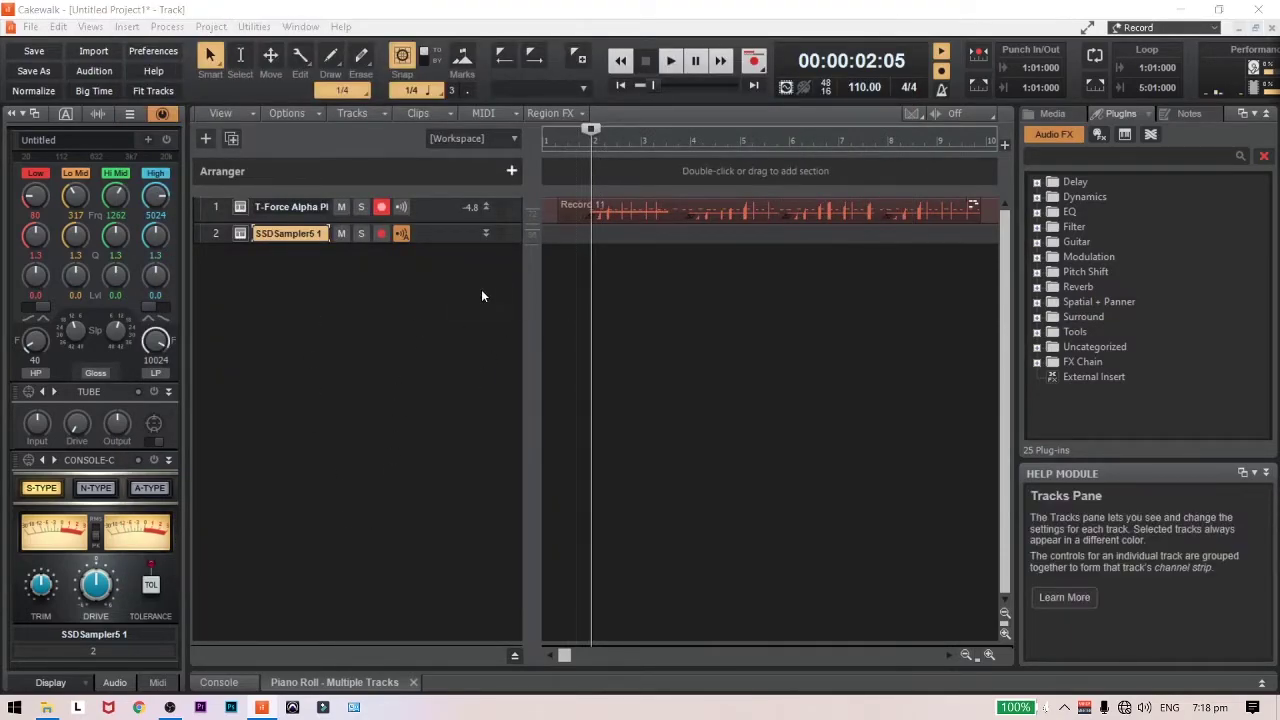
Increase the height of the SSDSampler5 track and open the track in the Piano Roll
left_click_drag(441, 240, 441, 336)
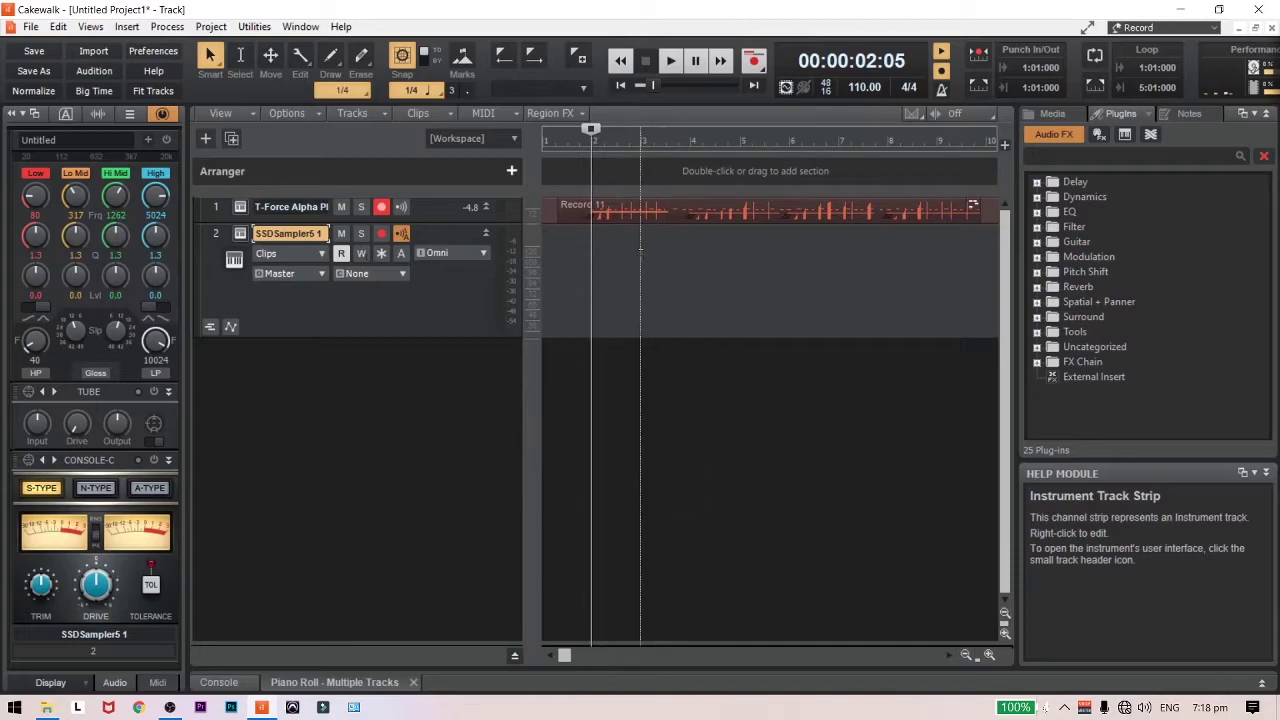
right_click(645, 260)
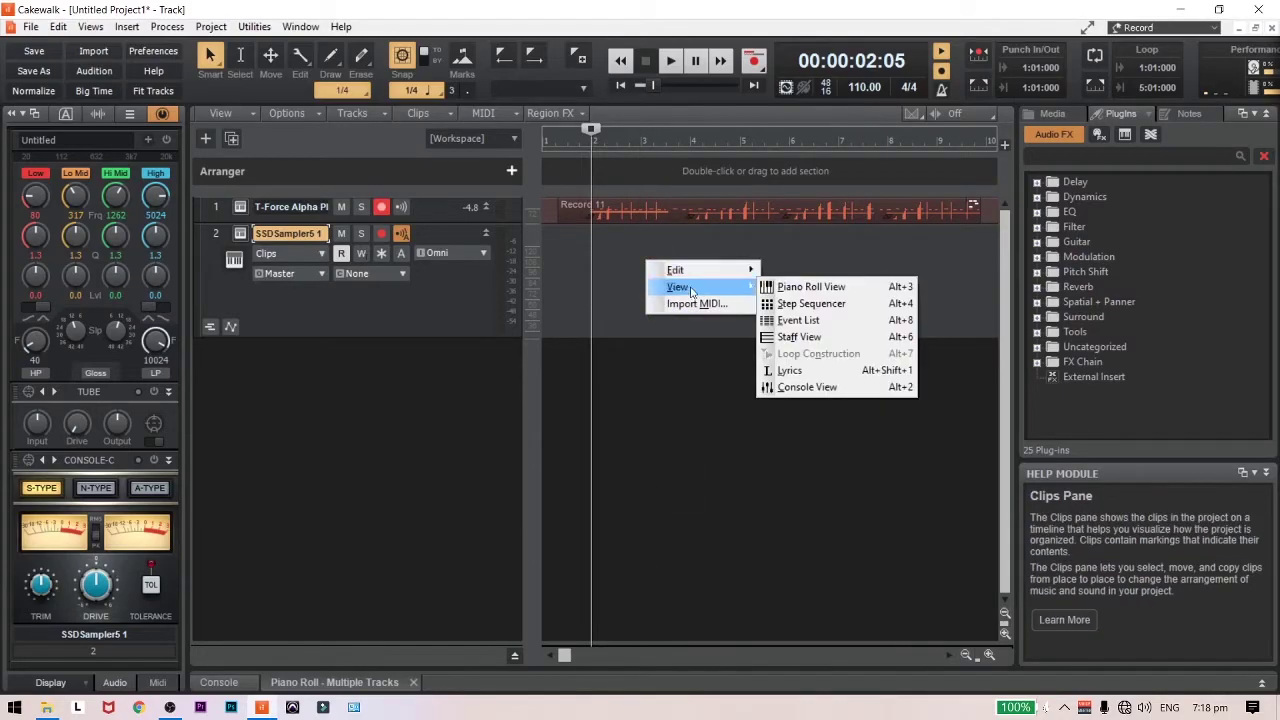
mouse_move(698, 288)
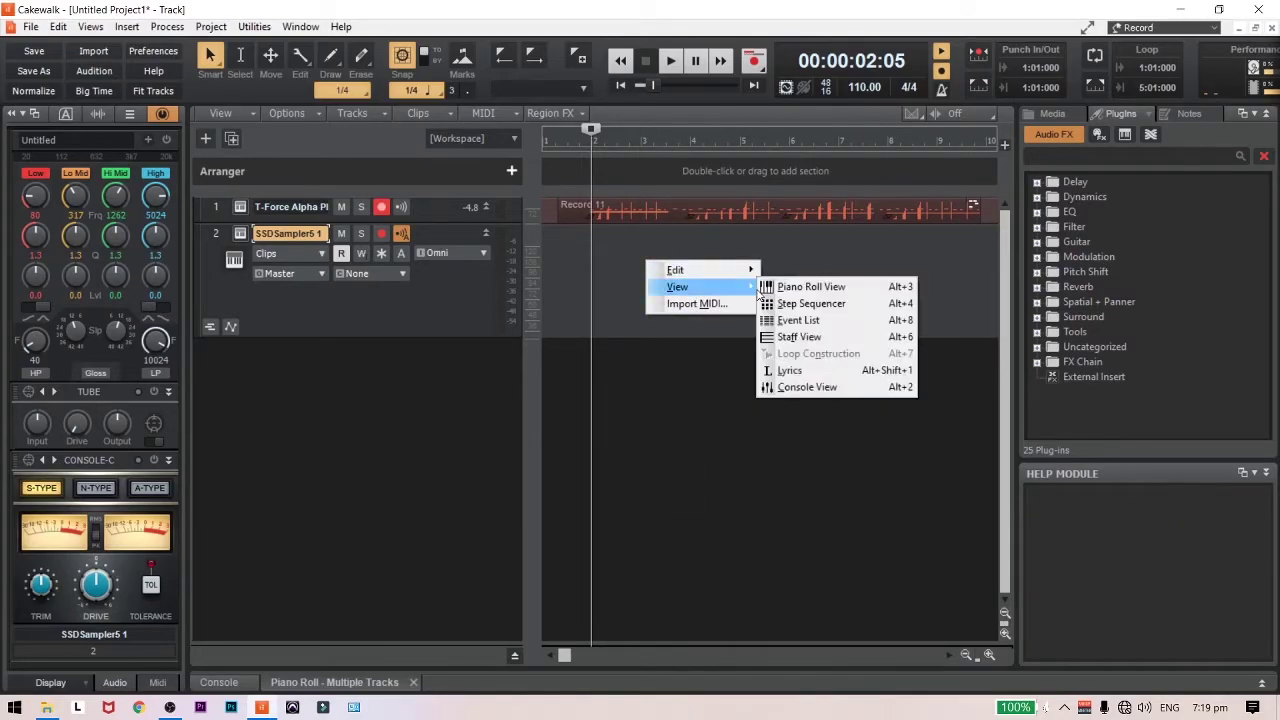
left_click(770, 287)
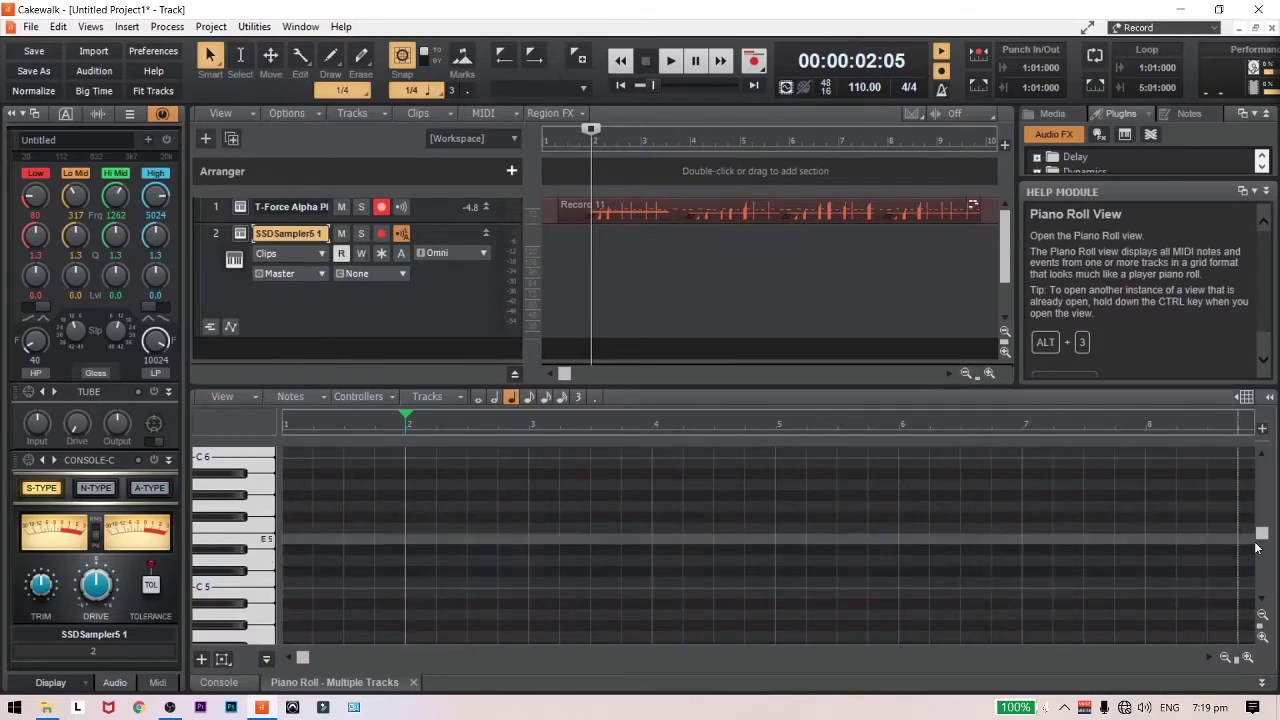
Draw four quarter notes on C3 across measure 2 and copy them as a group to fill measures 3 through 9
mouse_move(1262, 535)
left_mouse_down()
mouse_move(1264, 570)
mouse_move(1263, 559)
left_mouse_up()
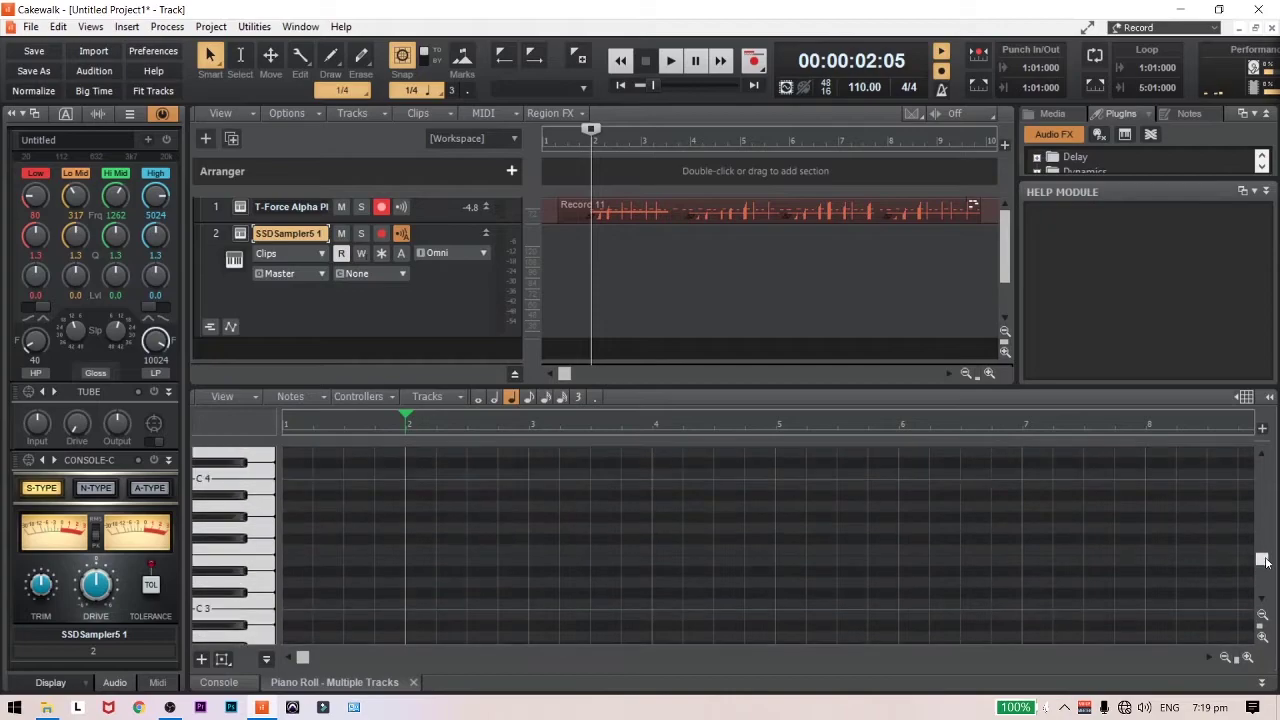
mouse_move(400, 463)
left_mouse_down()
mouse_move(406, 606)
mouse_move(406, 580)
mouse_move(384, 601)
mouse_move(523, 594)
left_mouse_up()
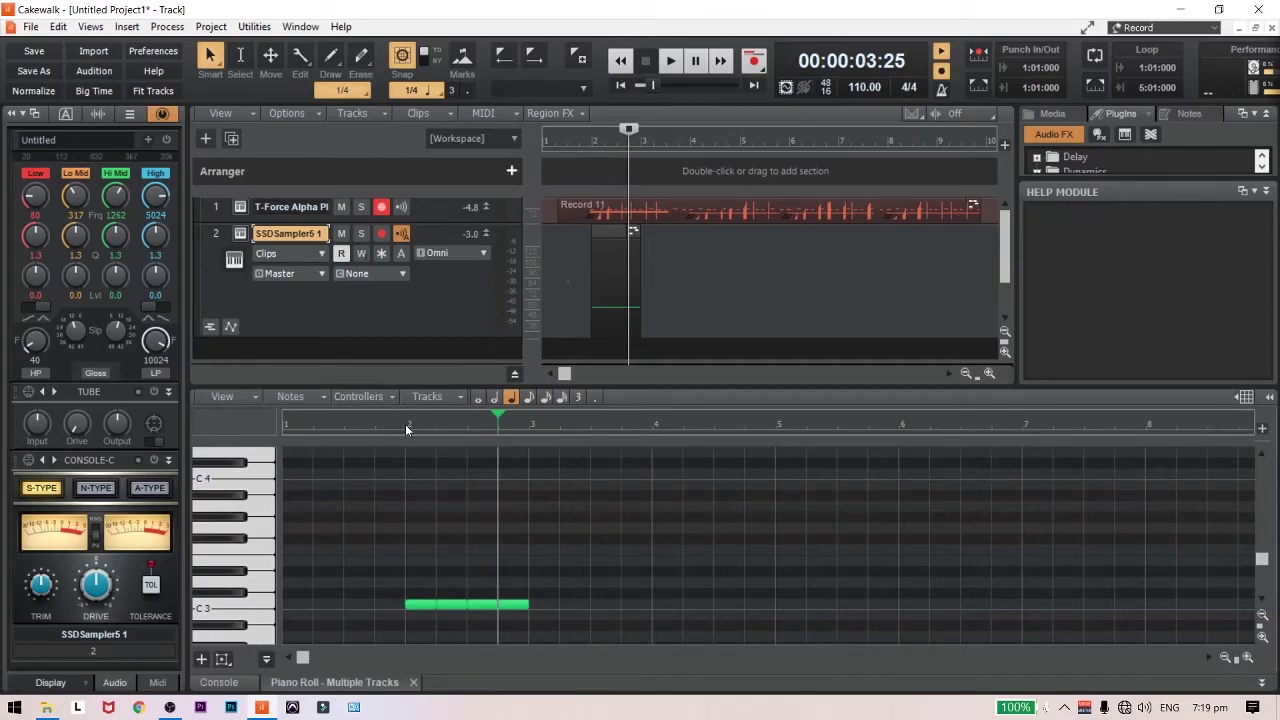
left_click(443, 605)
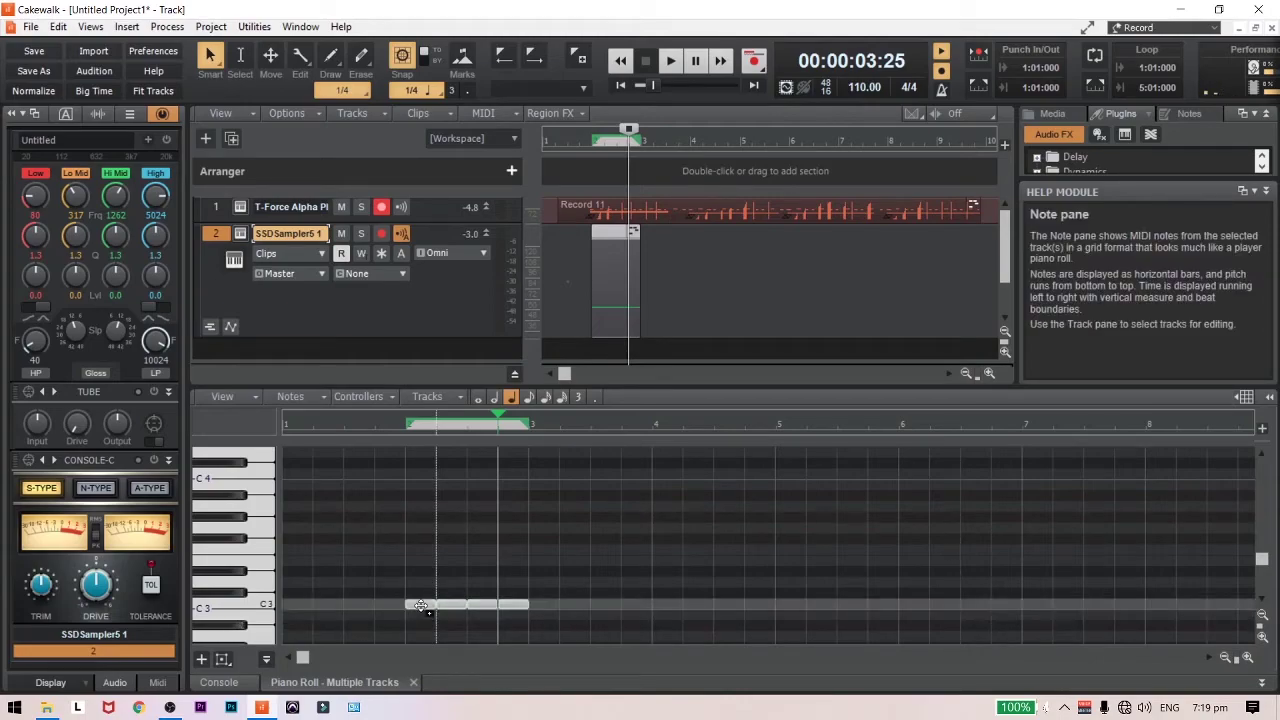
left_click_drag(421, 606, 1163, 605)
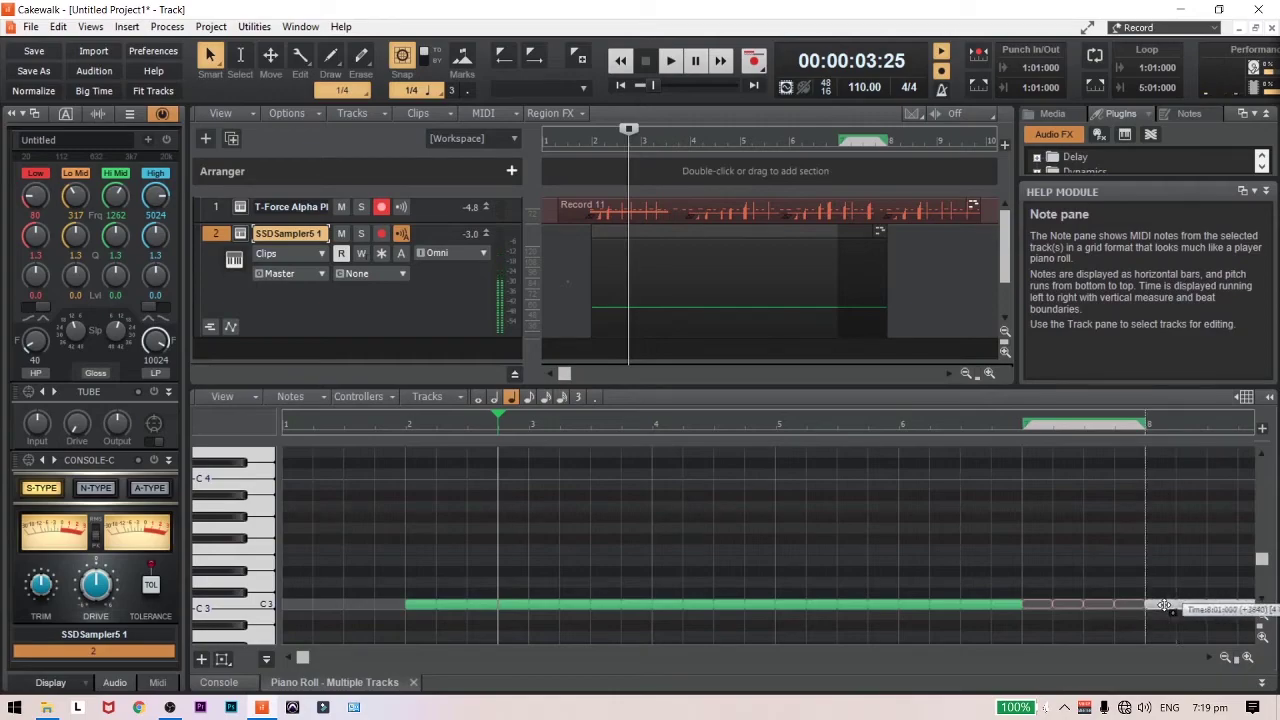
left_click(1226, 657)
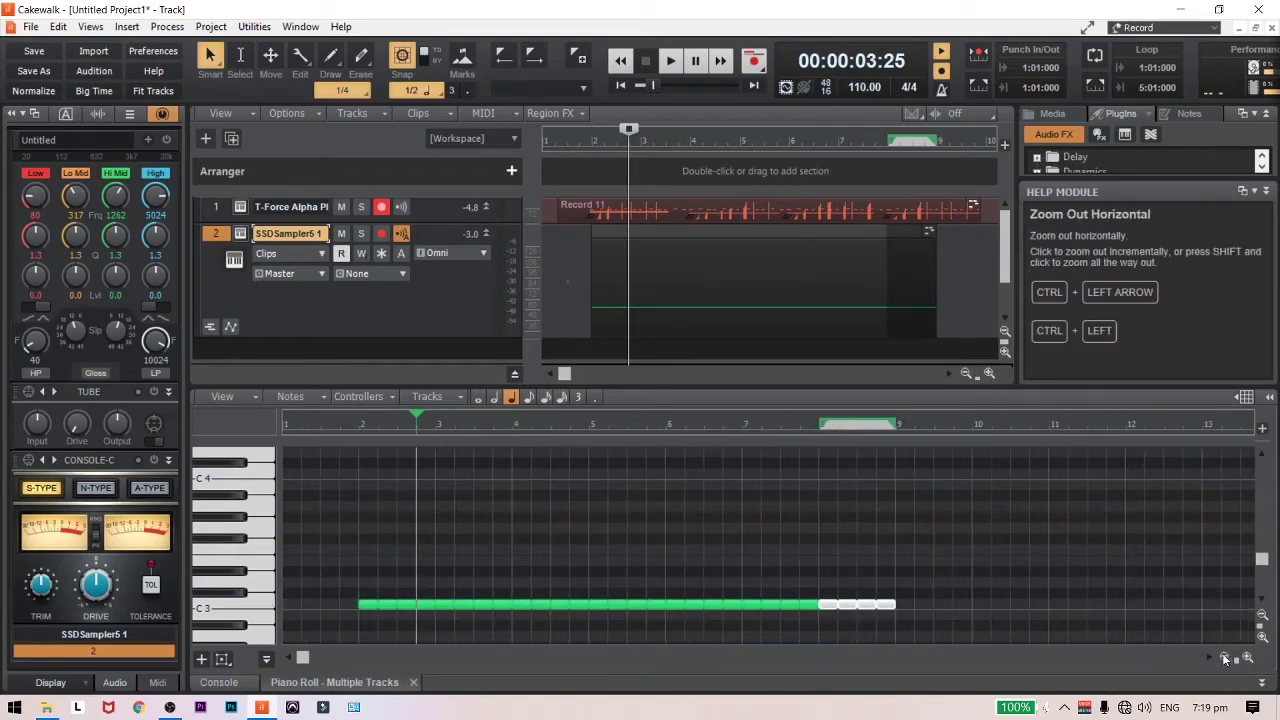
left_click_drag(829, 607, 905, 607)
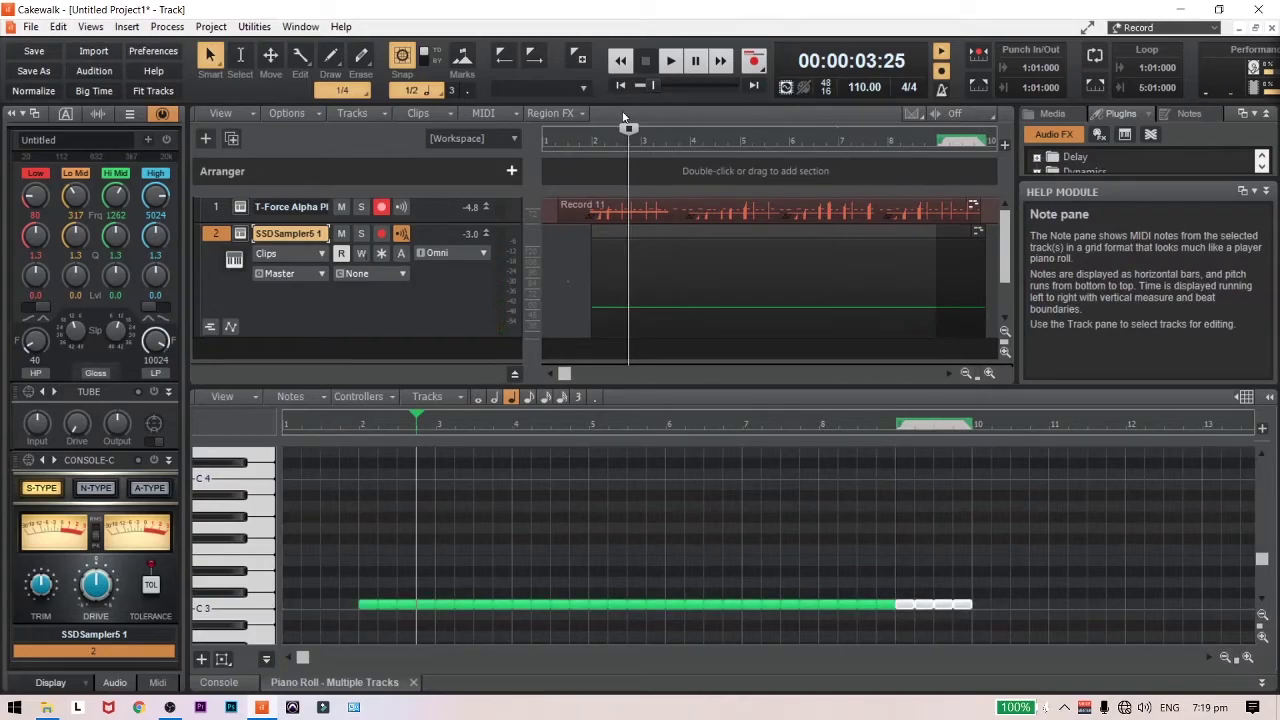
Collapse the Piano Roll and play back both tracks together from the start with the playback metronome off
left_click(1261, 682)
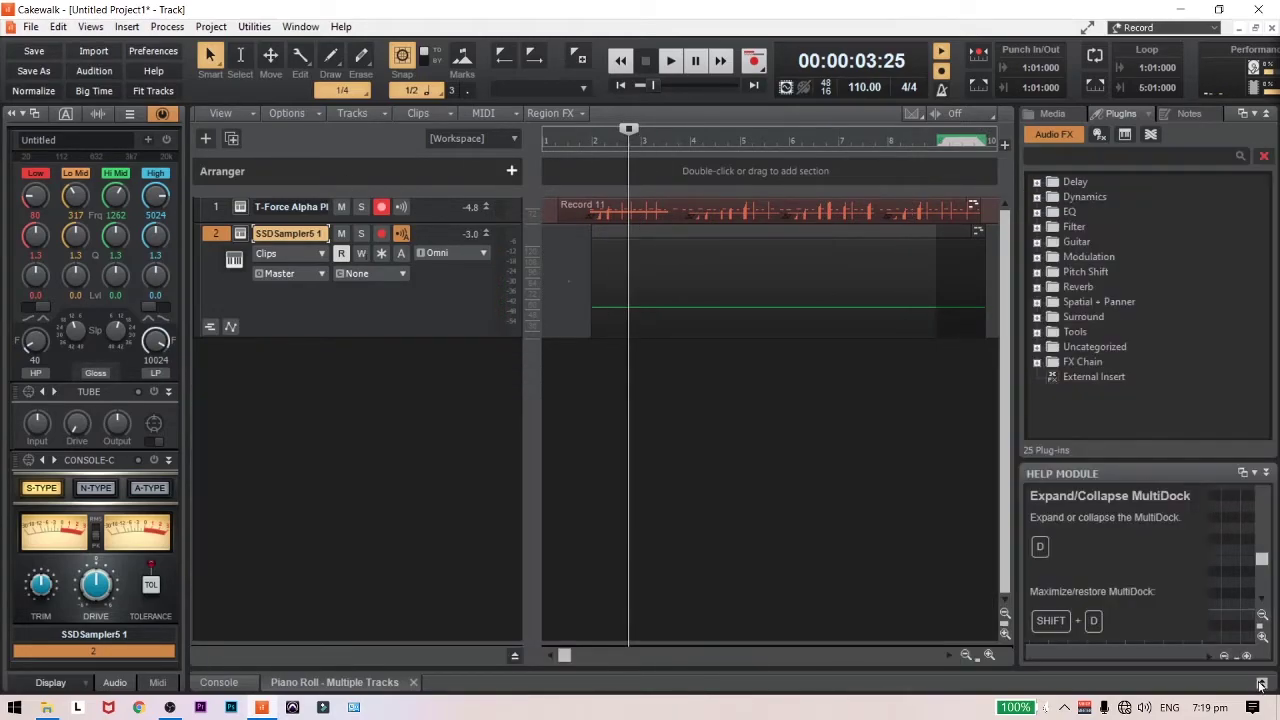
left_click(623, 86)
left_click(671, 60)
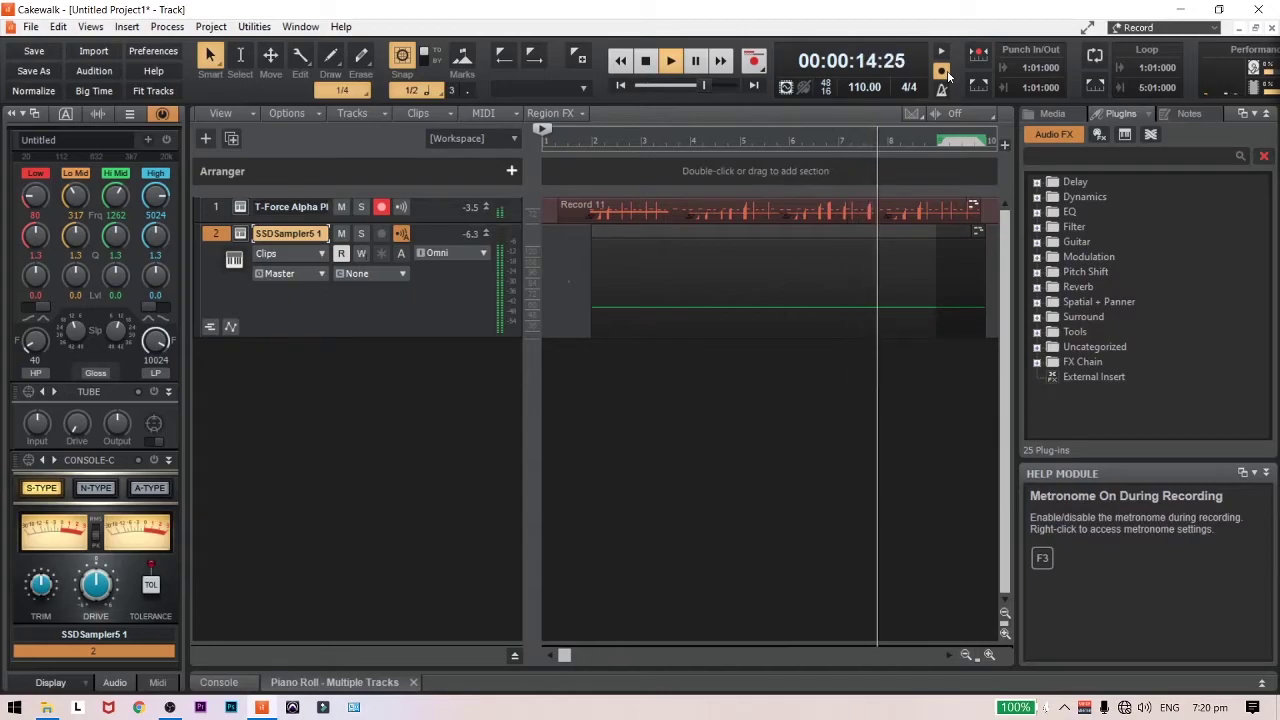
left_click(651, 66)
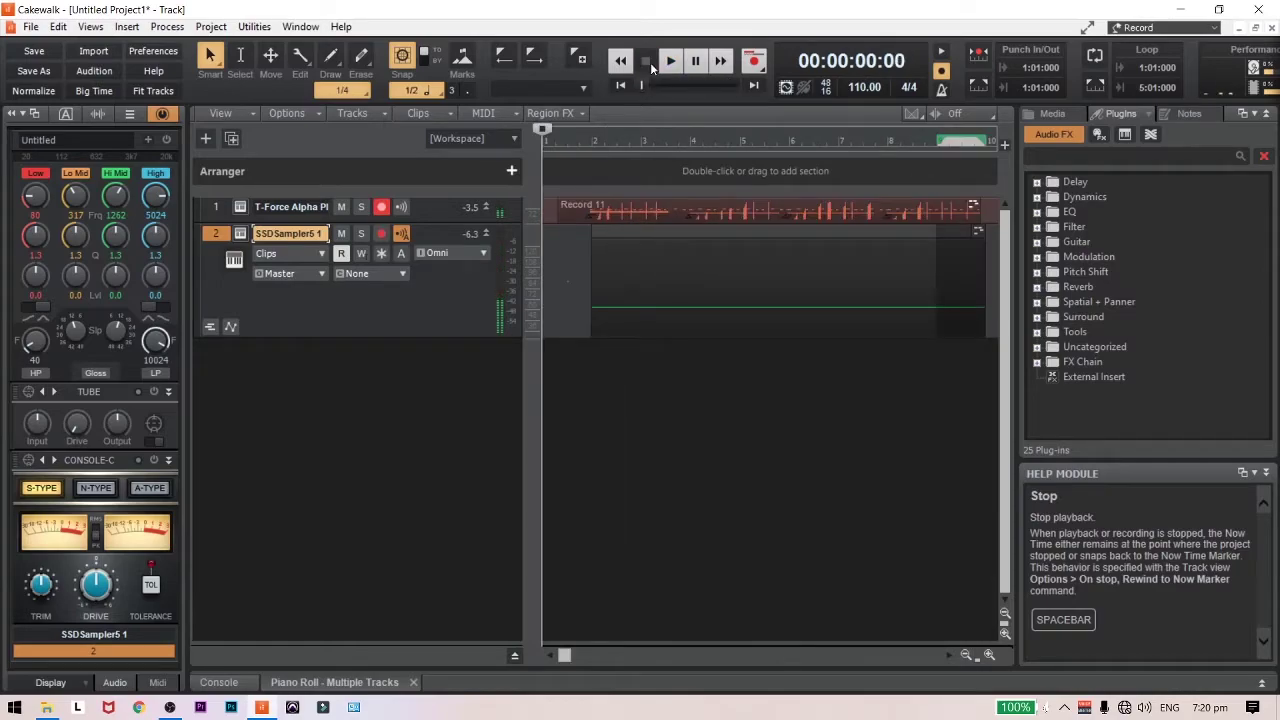